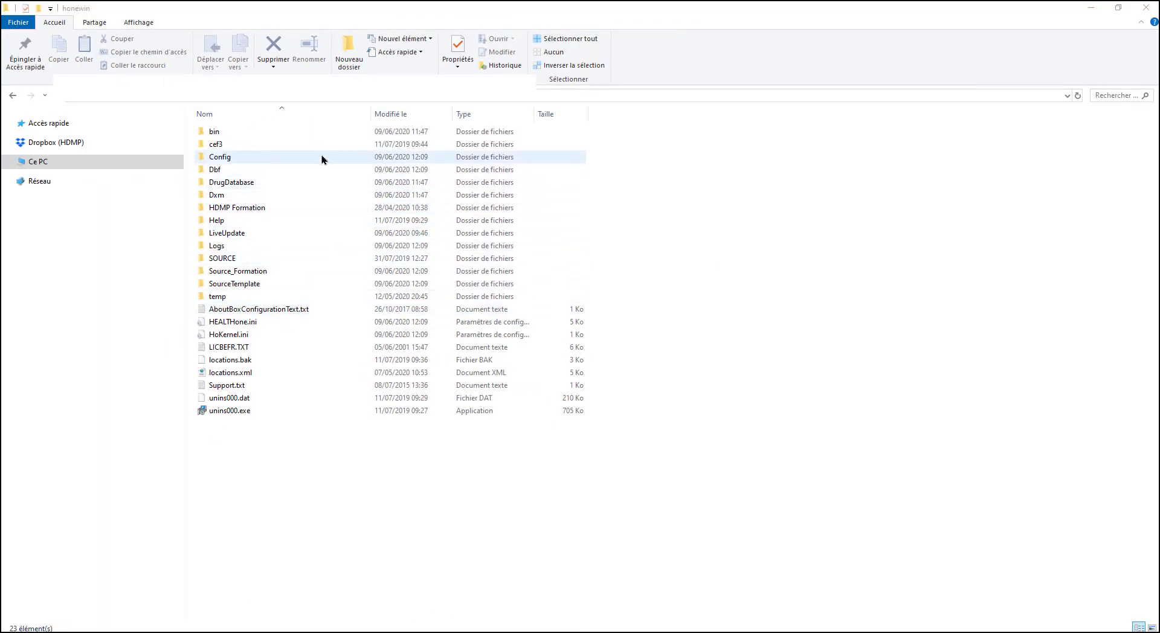
# Step: Duplicate the Config folder inside the honewin folder
pyautogui.rightClick(321, 155)
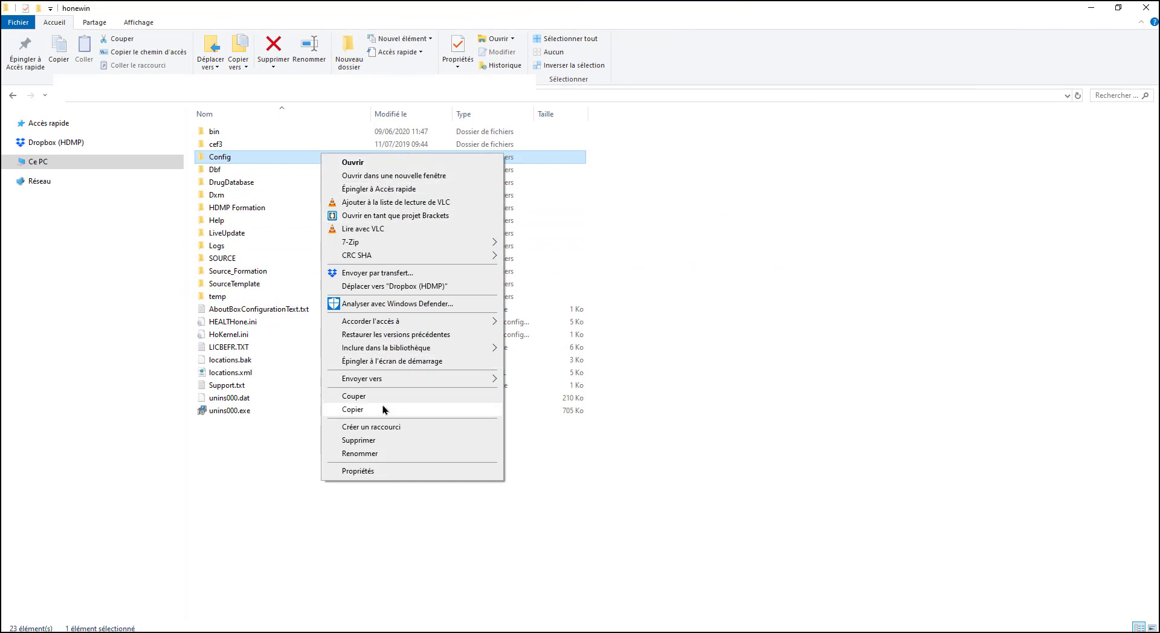
pyautogui.click(353, 409)
pyautogui.click(346, 451)
pyautogui.rightClick(346, 451)
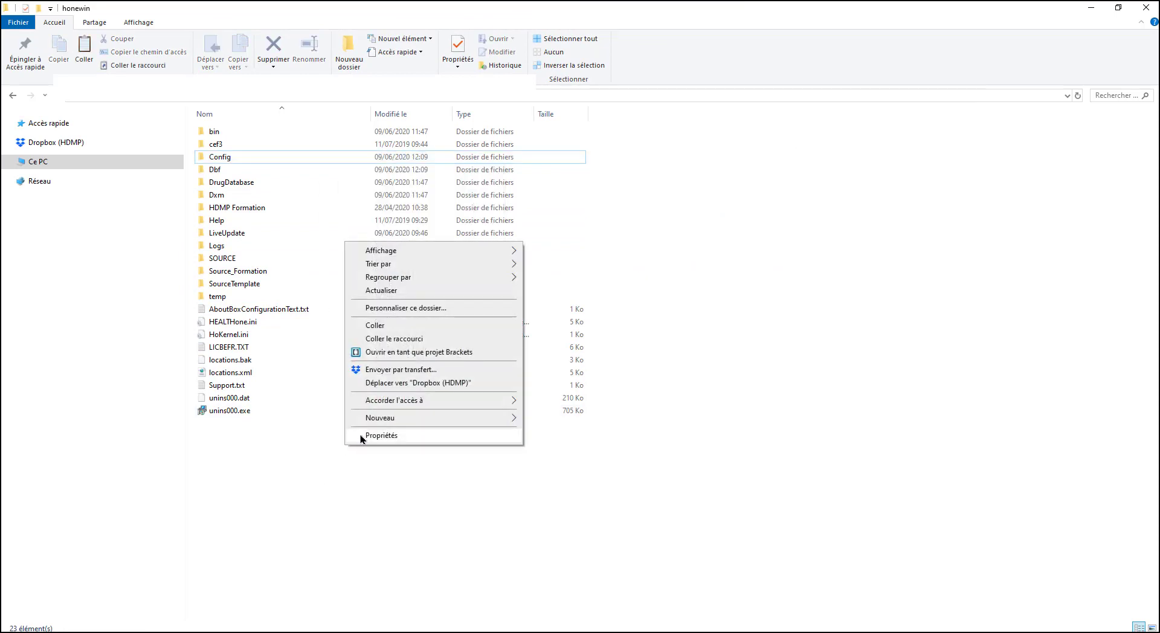
pyautogui.click(389, 327)
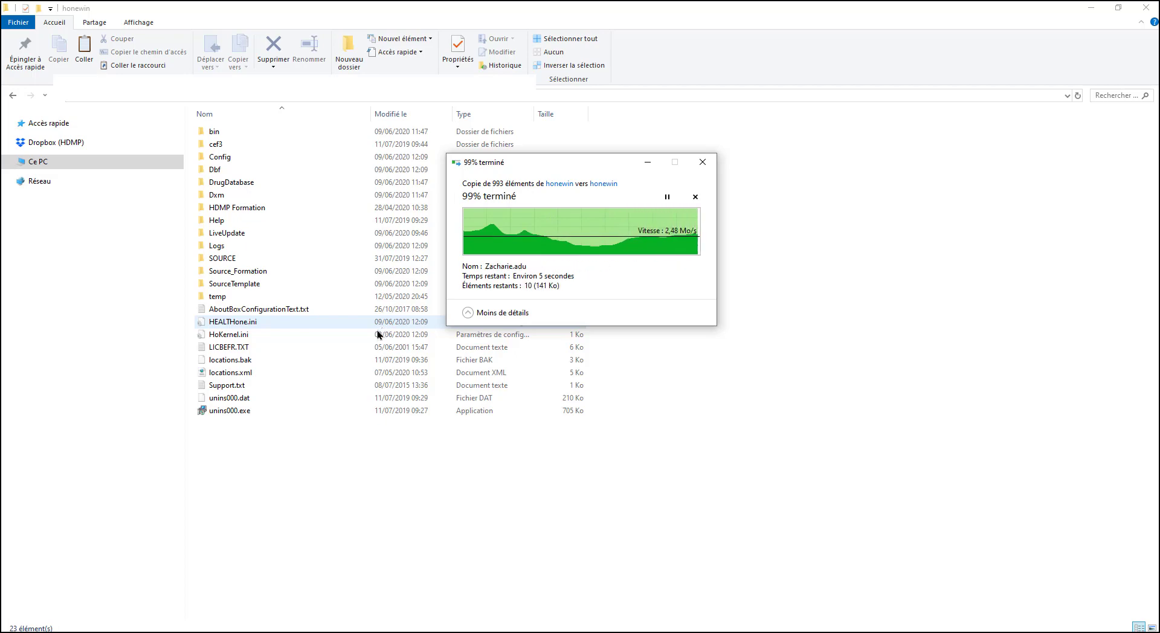
# Step: Rename the copied Config folder as "Config - OLD"
pyautogui.rightClick(301, 176)
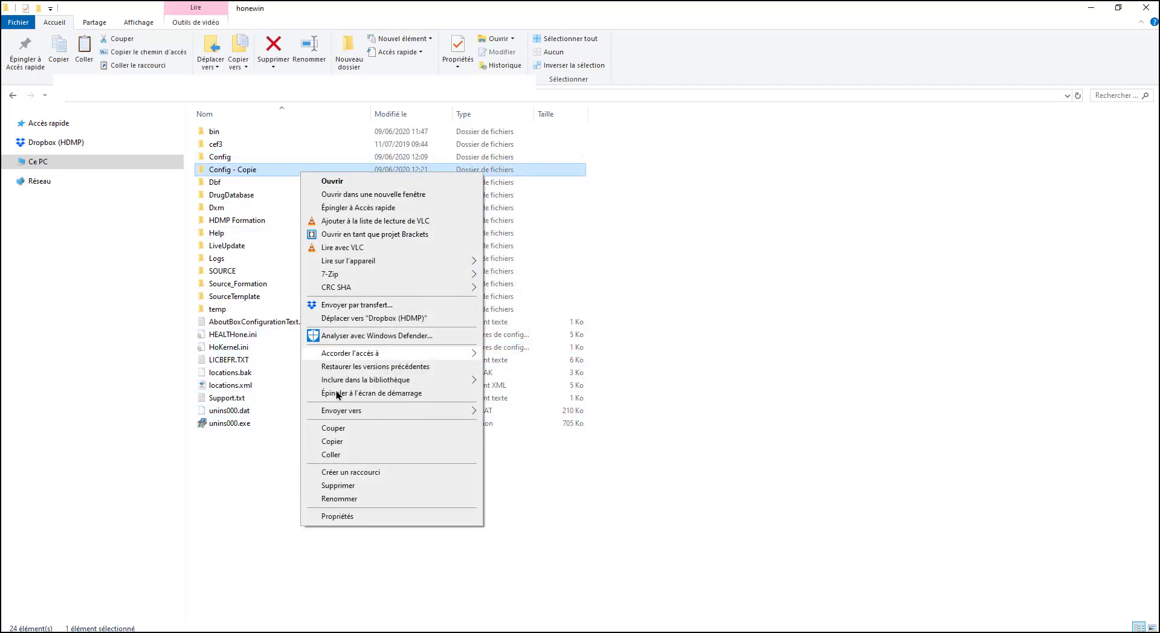
pyautogui.click(371, 499)
pyautogui.click(271, 169)
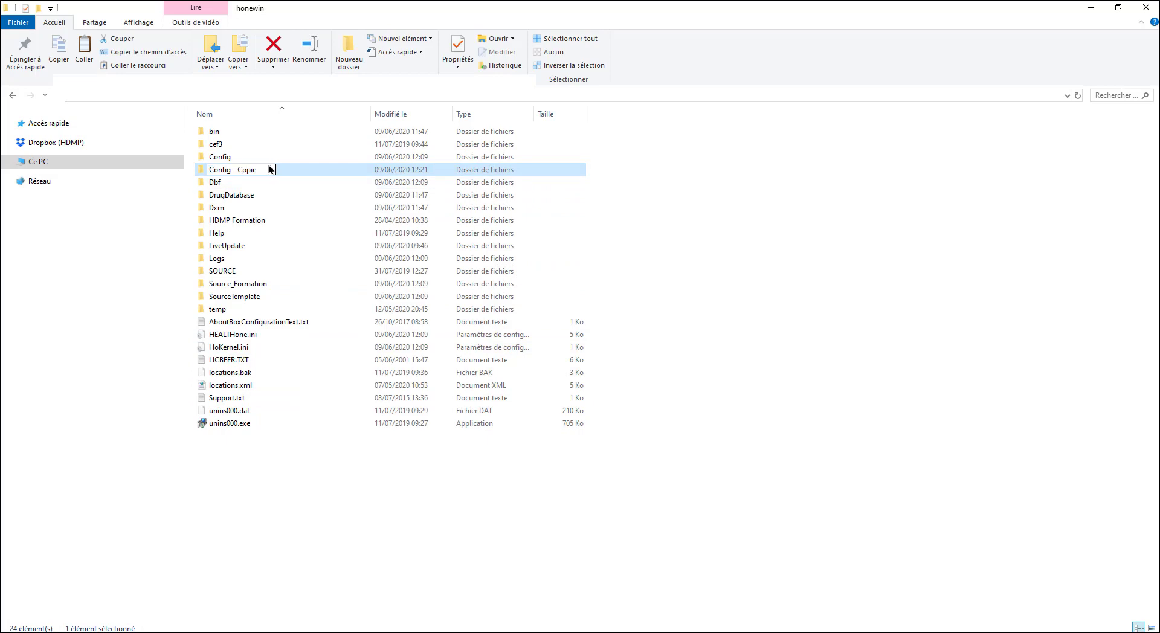
pyautogui.press('BackSpace')
pyautogui.press('BackSpace')
pyautogui.press('BackSpace')
pyautogui.press('BackSpace')
pyautogui.press('BackSpace')
pyautogui.write('OLD')
pyautogui.press('Return')
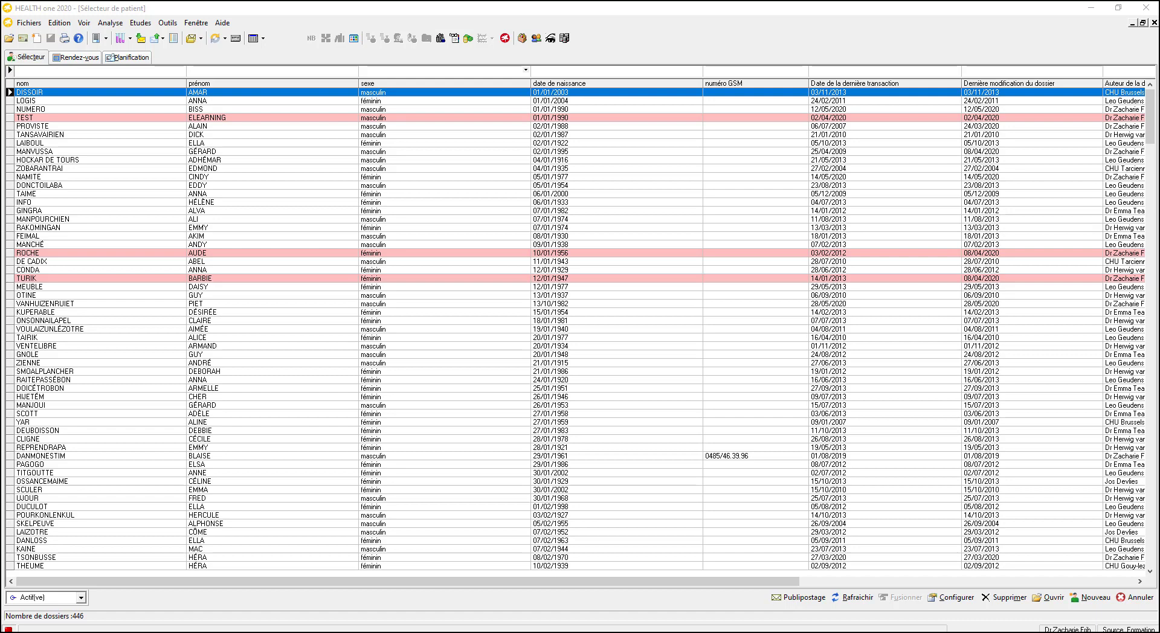
pyautogui.press('Down')
pyautogui.press('Down')
pyautogui.press('Down')
pyautogui.press('Down')
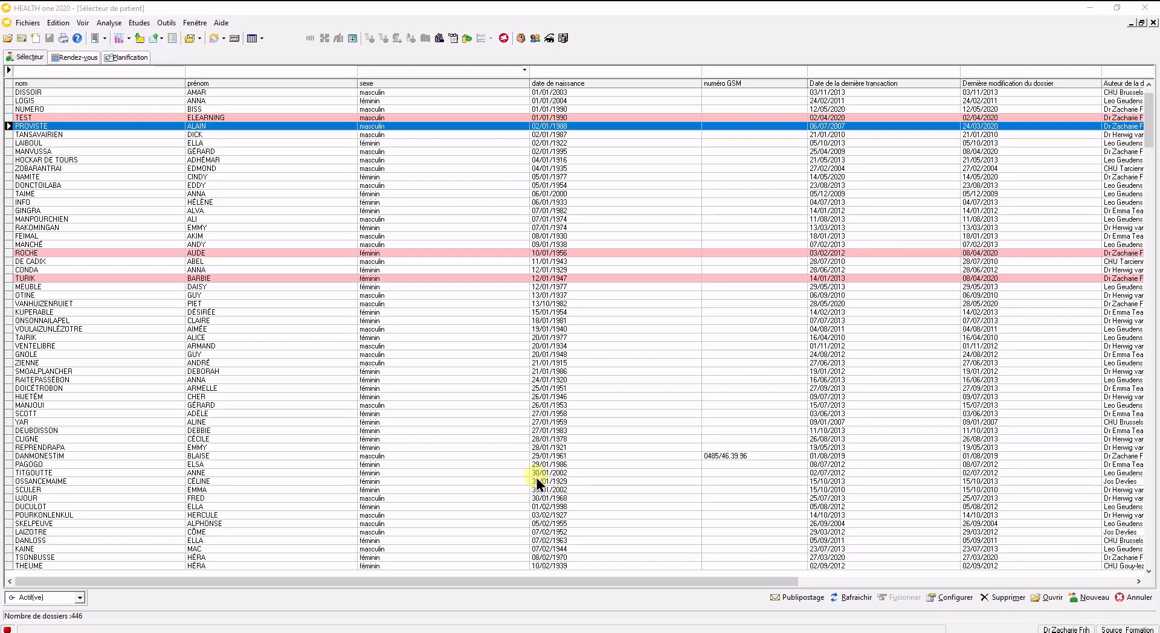
# Step: Open the HEALTH one Configuration Tool and examine the term dictionary, with all terms listed and with only the HEALTH one content
pyautogui.click(508, 34)
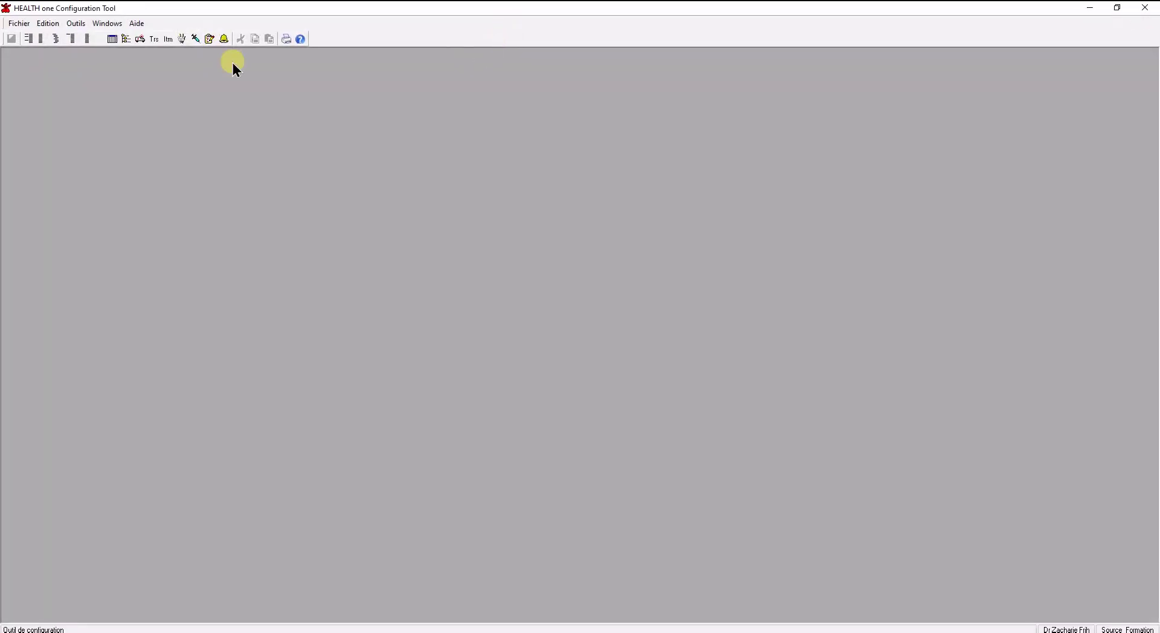
pyautogui.click(29, 40)
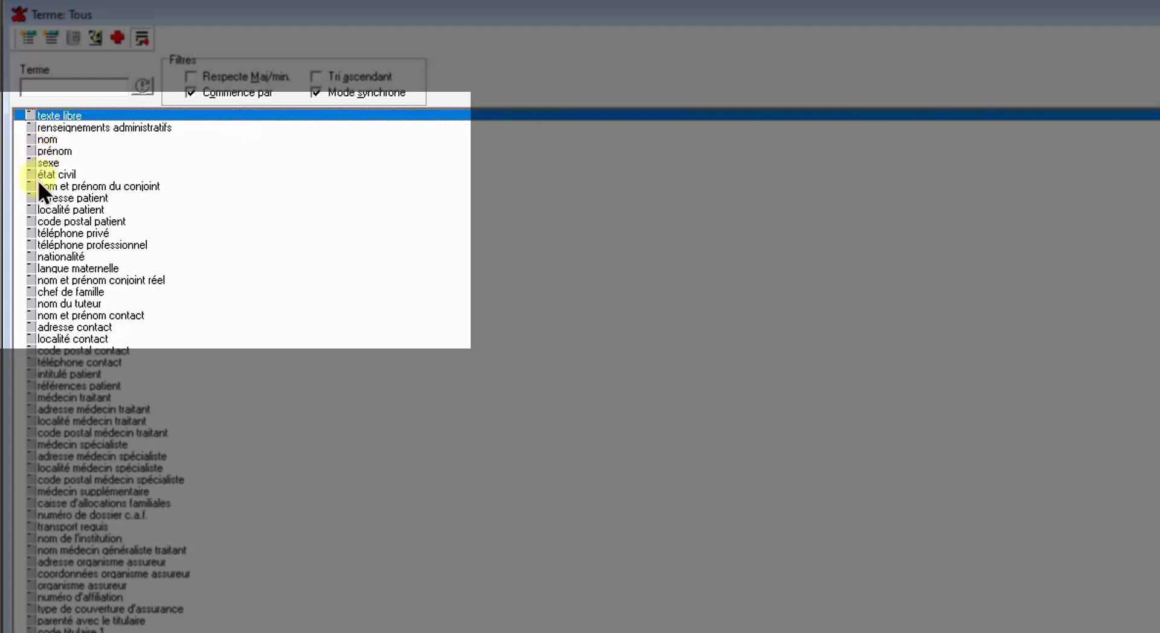
pyautogui.click(47, 225)
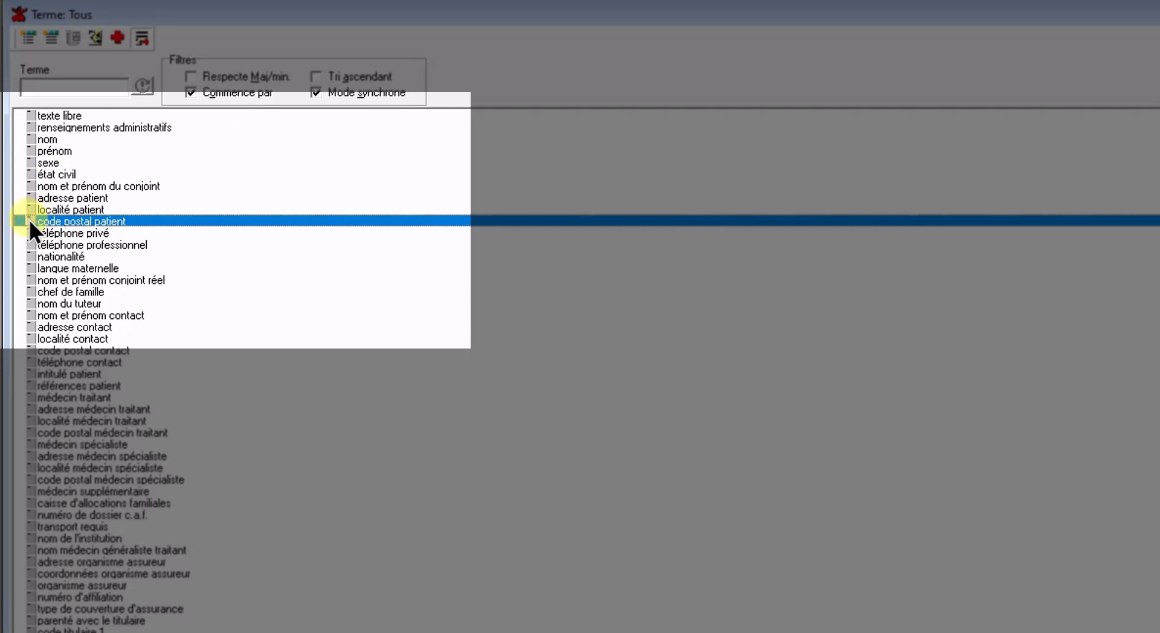
pyautogui.click(55, 38)
pyautogui.click(39, 326)
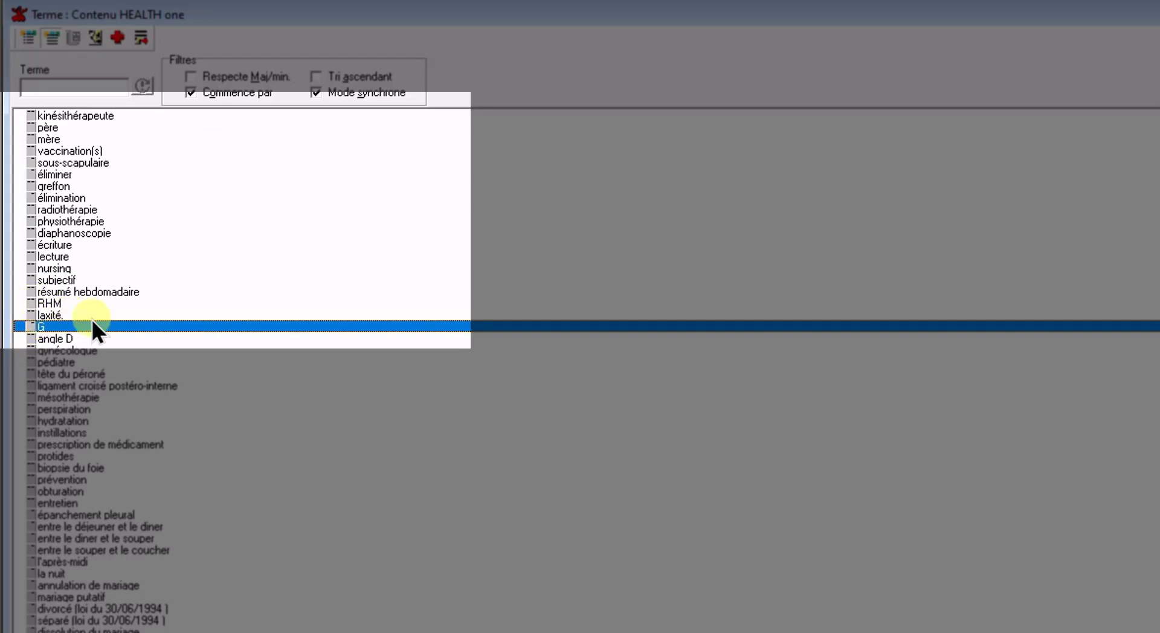
pyautogui.click(66, 38)
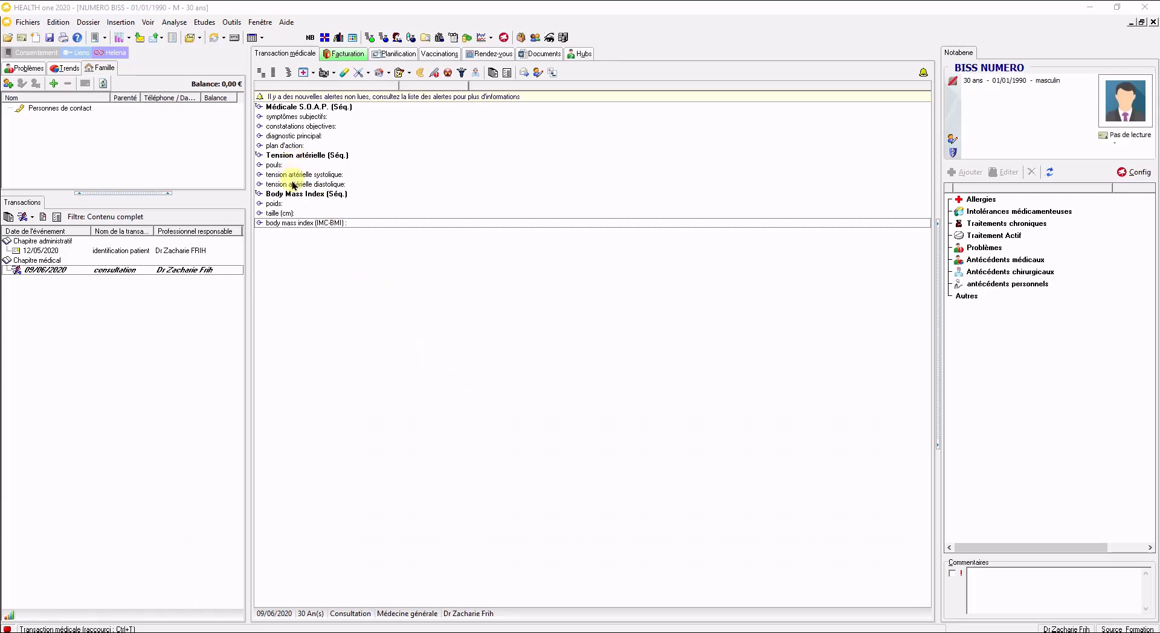
# Step: Point out the Tension artérielle sequence and its systolic and diastolic pressure terms in the patient's consultation
pyautogui.click(353, 157)
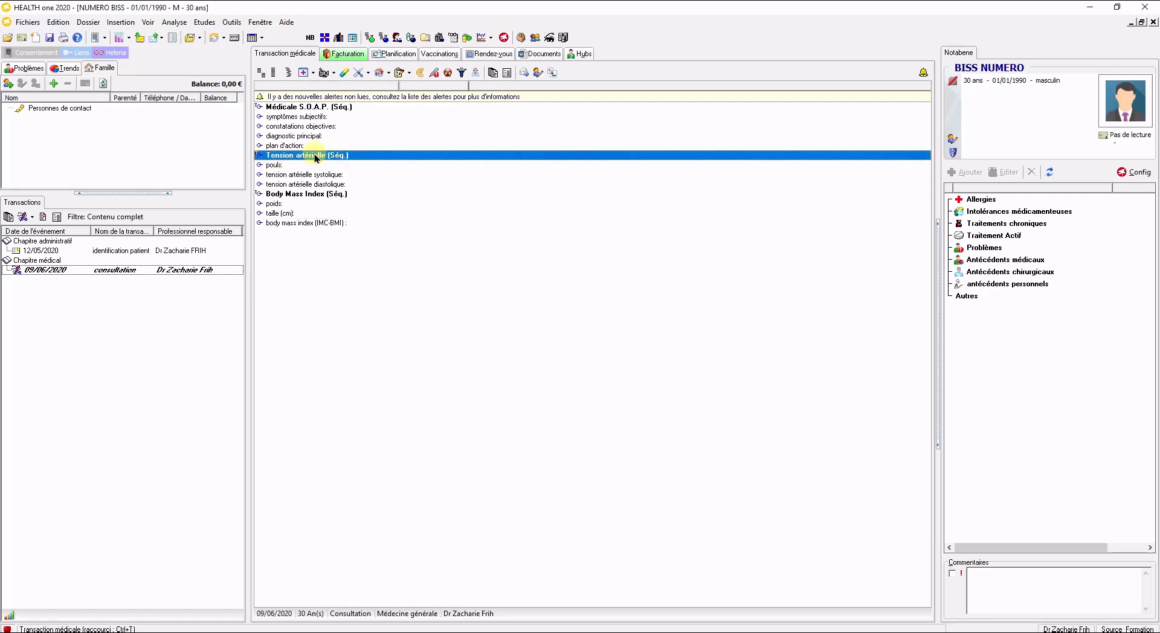
pyautogui.click(313, 177)
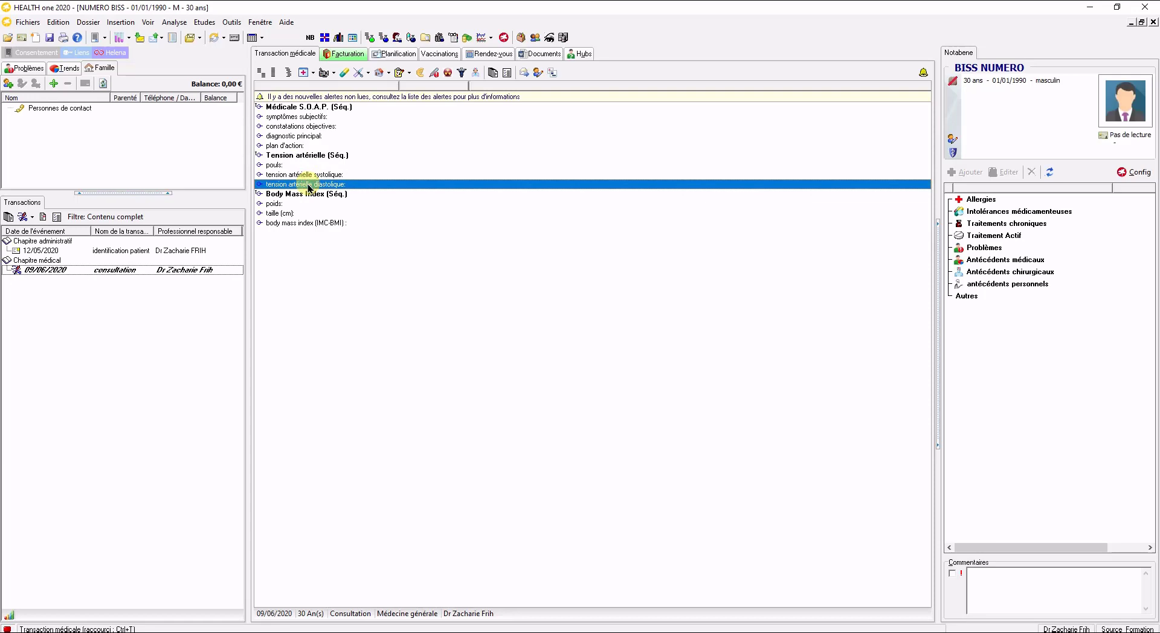
pyautogui.keyDown('shift'); pyautogui.click(313, 185); pyautogui.keyUp('shift')
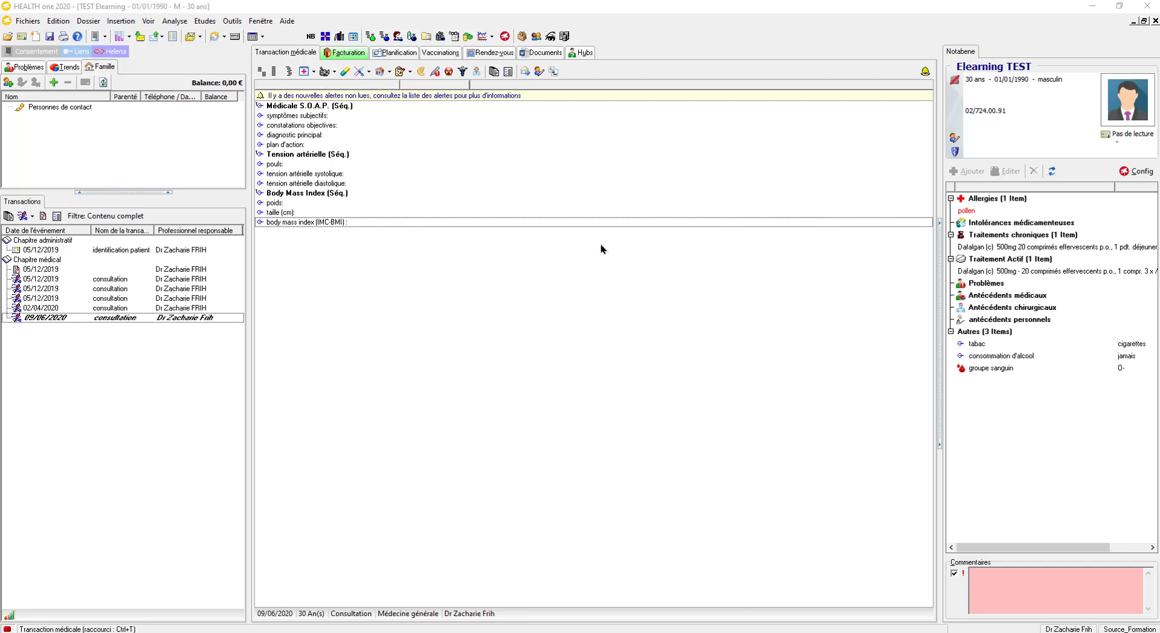
# Step: Open the medical chapter's sequence editor in the HEALTH one Configuration Tool and maximize it
pyautogui.click(505, 37)
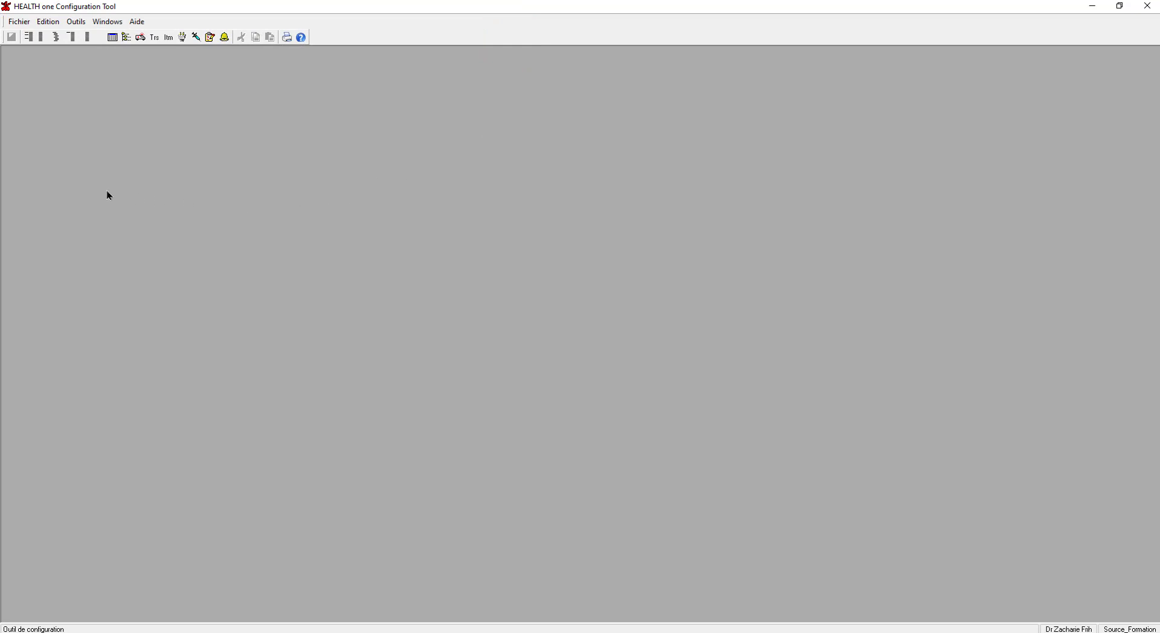
pyautogui.click(41, 37)
pyautogui.click(95, 58)
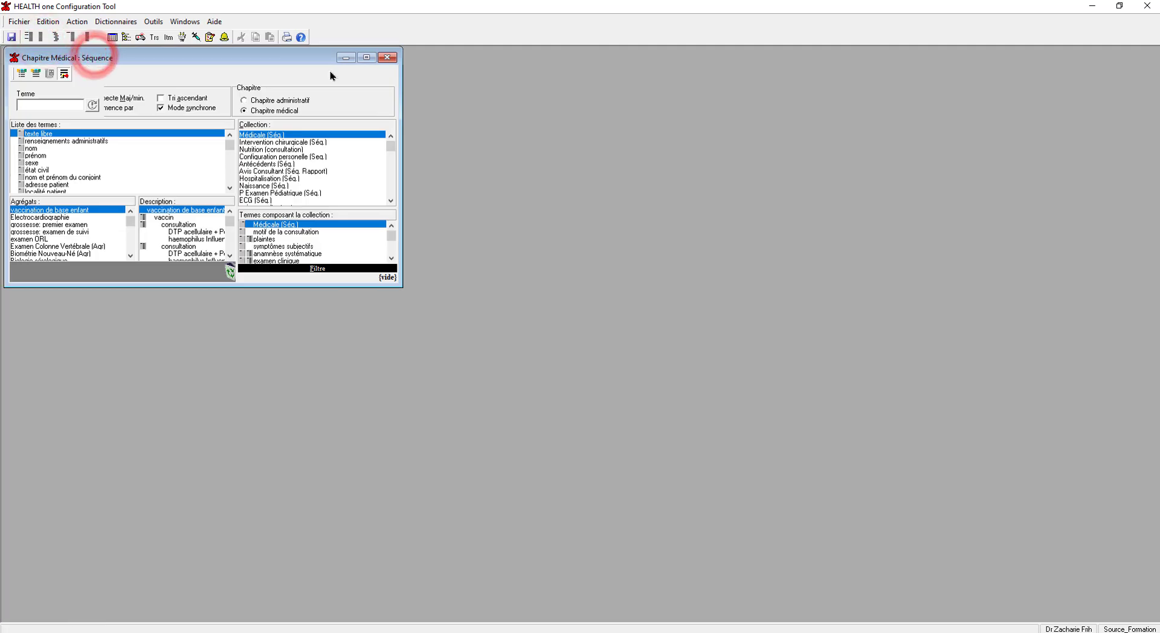
pyautogui.click(366, 57)
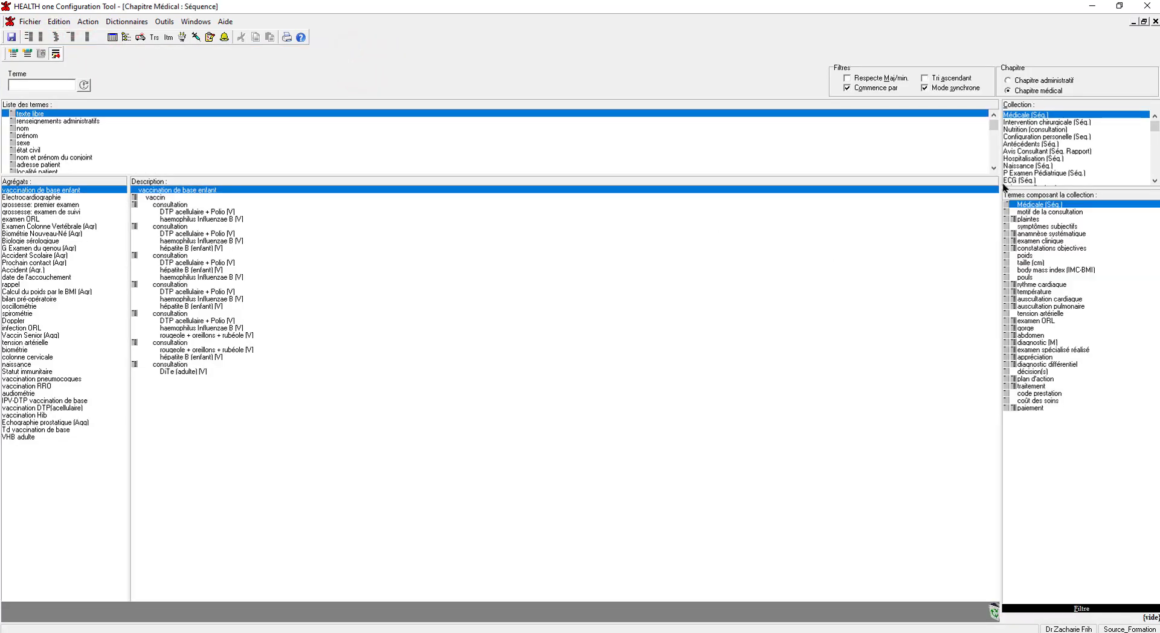
# Step: Resize the sequence editor's panes to give more room to the term list, the collections and their composing terms
pyautogui.moveTo(1001, 185); pyautogui.dragTo(712, 184)
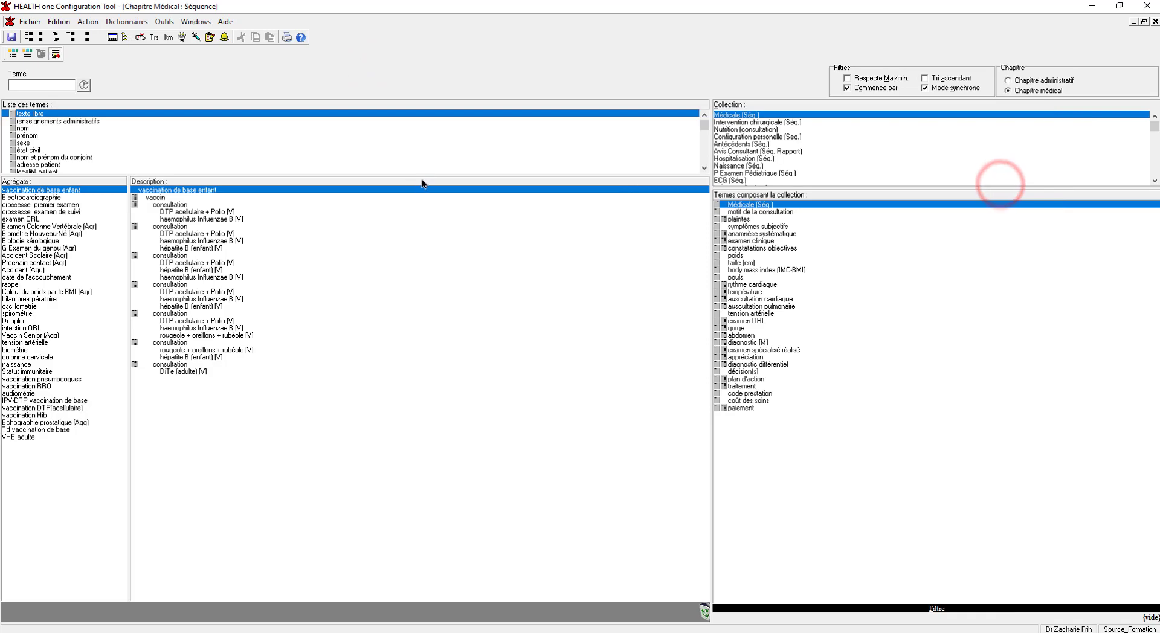
pyautogui.moveTo(433, 176); pyautogui.dragTo(415, 326)
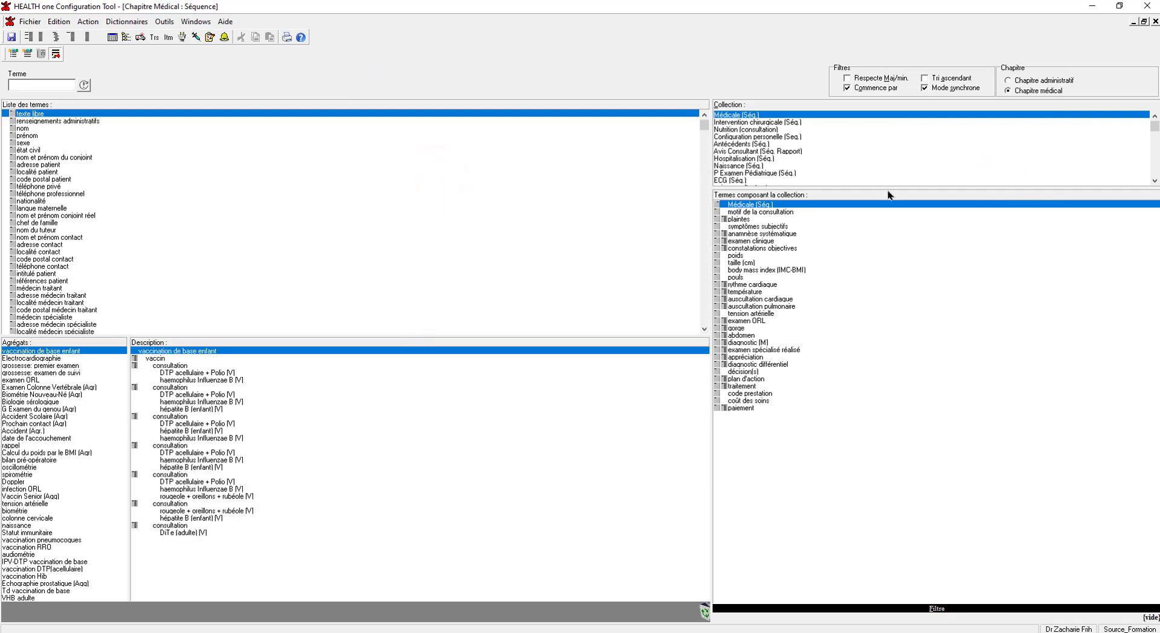
pyautogui.moveTo(890, 189); pyautogui.dragTo(906, 298)
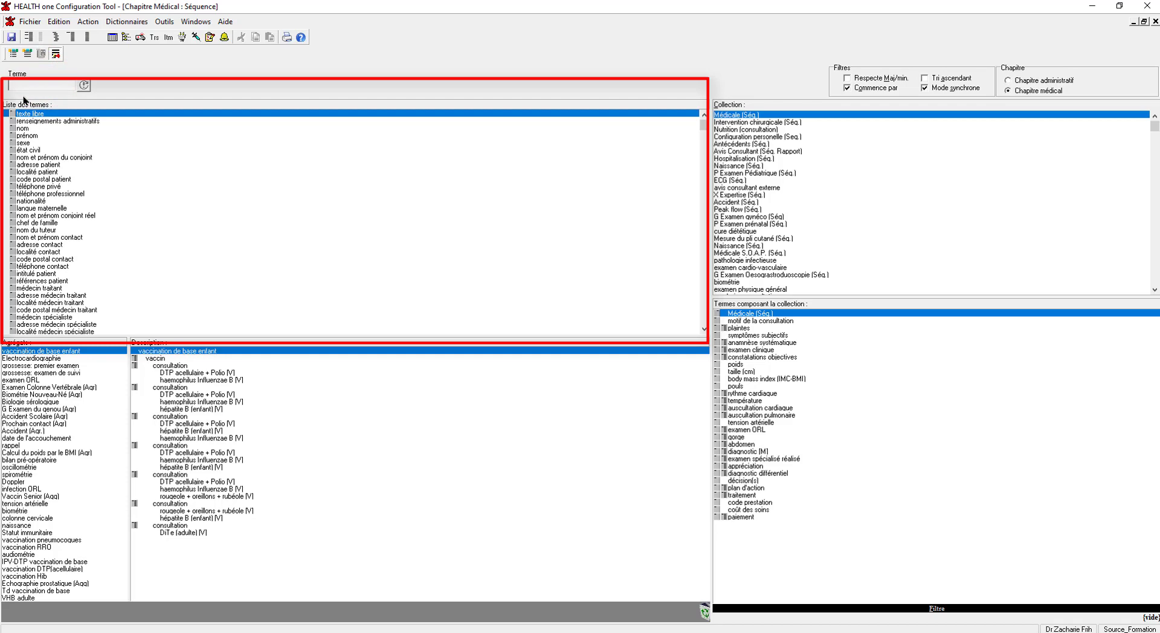
# Step: Search the list of terms for "tex" and clear the search
pyautogui.write('tex')
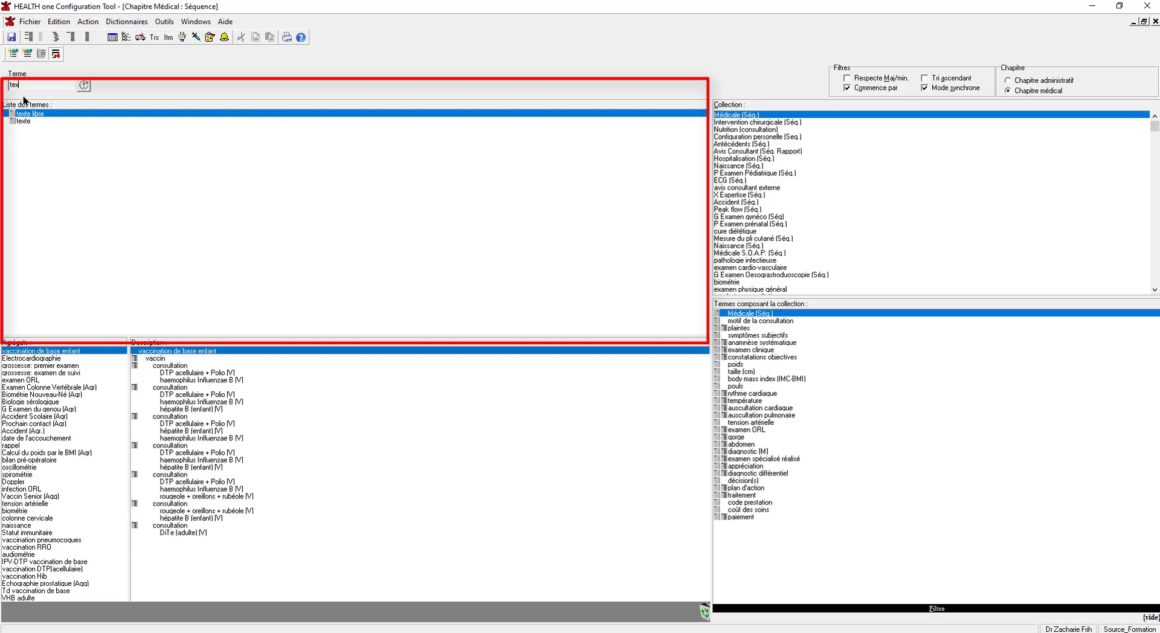
pyautogui.press('BackSpace')
pyautogui.press('BackSpace')
pyautogui.press('BackSpace')
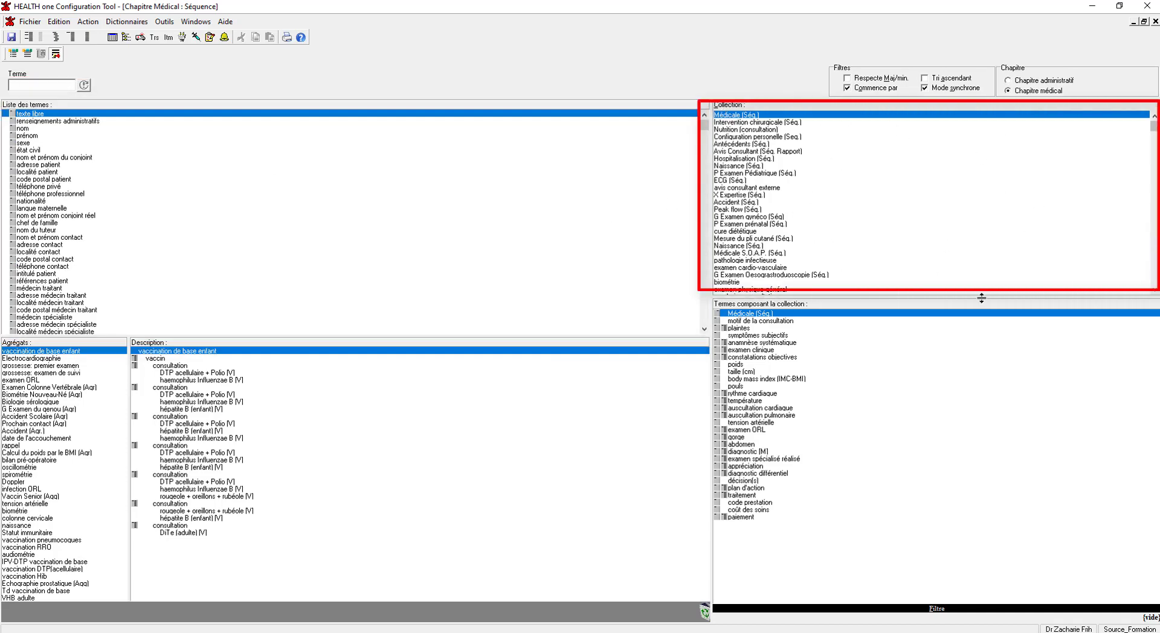
# Step: Browse the medical chapter's collections and examine their composing terms, including the auscultation term of C Examen Cardio-vasculaire (Séq.)
pyautogui.press('Down')
pyautogui.press('Down')
pyautogui.press('Down')
pyautogui.press('Down')
pyautogui.press('Down')
pyautogui.press('Down')
pyautogui.press('Down')
pyautogui.press('Down')
pyautogui.press('Down')
pyautogui.press('Down')
pyautogui.press('Down')
pyautogui.press('Down')
pyautogui.press('Down')
pyautogui.press('Down')
pyautogui.press('Down')
pyautogui.press('Down')
pyautogui.press('Down')
pyautogui.press('Down')
pyautogui.press('Down')
pyautogui.press('Down')
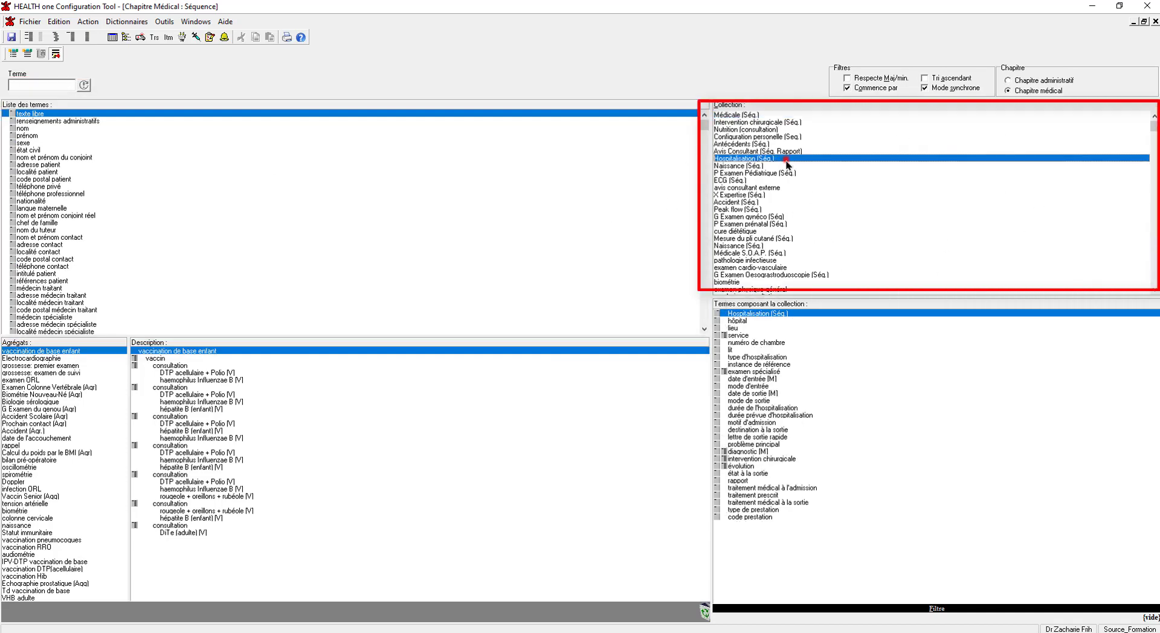
pyautogui.press('Down')
pyautogui.press('Down')
pyautogui.press('Down')
pyautogui.press('Down')
pyautogui.press('Down')
pyautogui.press('Down')
pyautogui.press('Down')
pyautogui.press('Down')
pyautogui.press('Down')
pyautogui.press('Down')
pyautogui.press('Down')
pyautogui.press('Down')
pyautogui.press('Down')
pyautogui.press('Down')
pyautogui.press('Down')
pyautogui.press('Down')
pyautogui.press('Down')
pyautogui.press('Down')
pyautogui.press('Down')
pyautogui.press('Down')
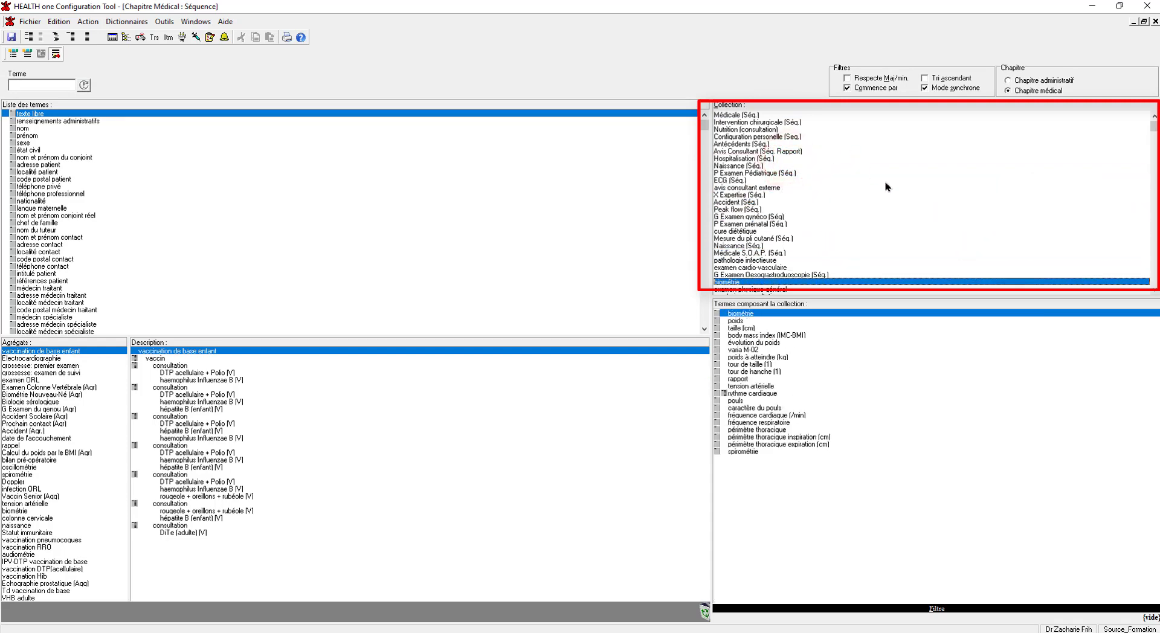
pyautogui.press('Down')
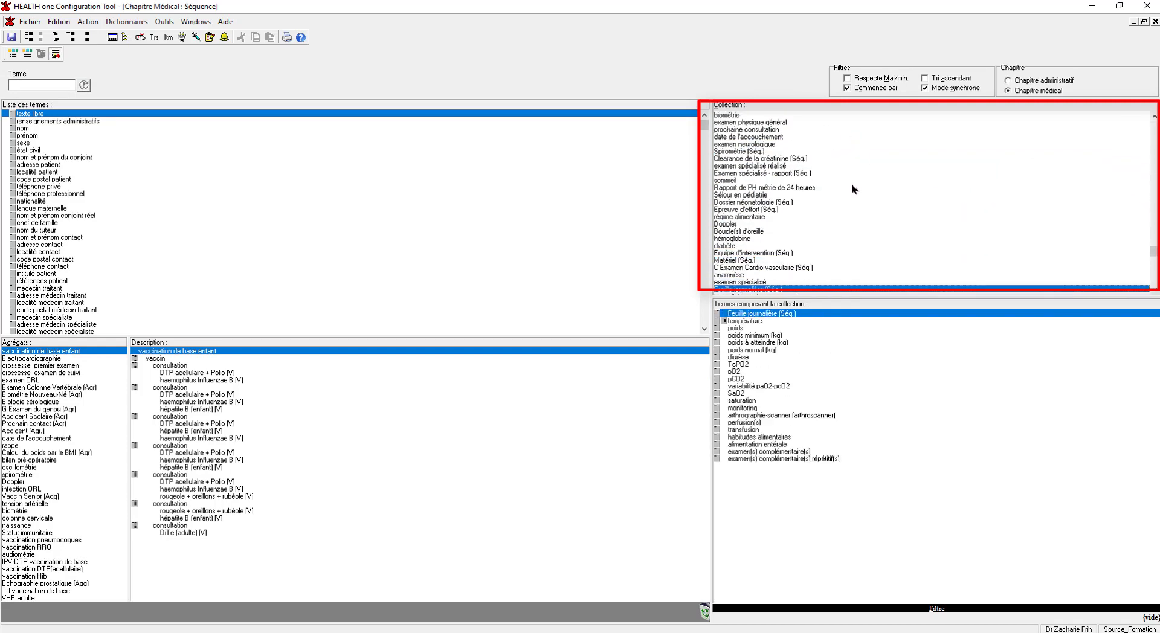
pyautogui.press('Up')
pyautogui.press('Up')
pyautogui.press('Up')
pyautogui.press('Up')
pyautogui.press('Up')
pyautogui.press('Up')
pyautogui.press('Up')
pyautogui.press('Up')
pyautogui.press('Up')
pyautogui.press('Up')
pyautogui.press('Up')
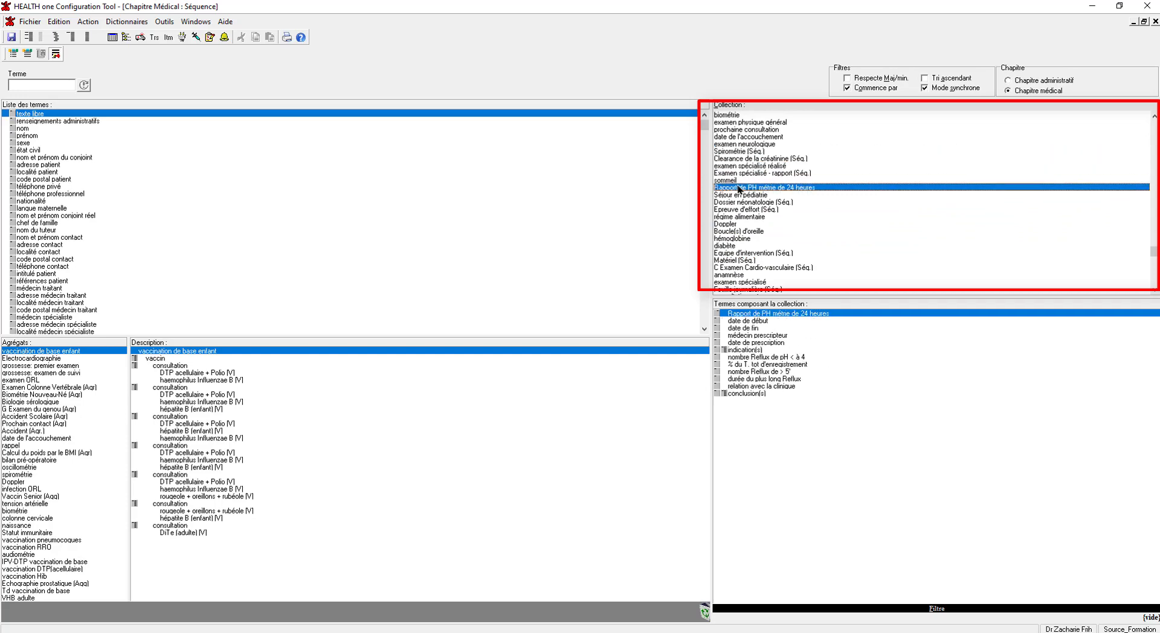
pyautogui.press('Down')
pyautogui.press('Down')
pyautogui.press('Down')
pyautogui.press('Down')
pyautogui.press('Down')
pyautogui.press('Down')
pyautogui.press('Down')
pyautogui.press('Down')
pyautogui.press('Down')
pyautogui.press('Down')
pyautogui.press('Down')
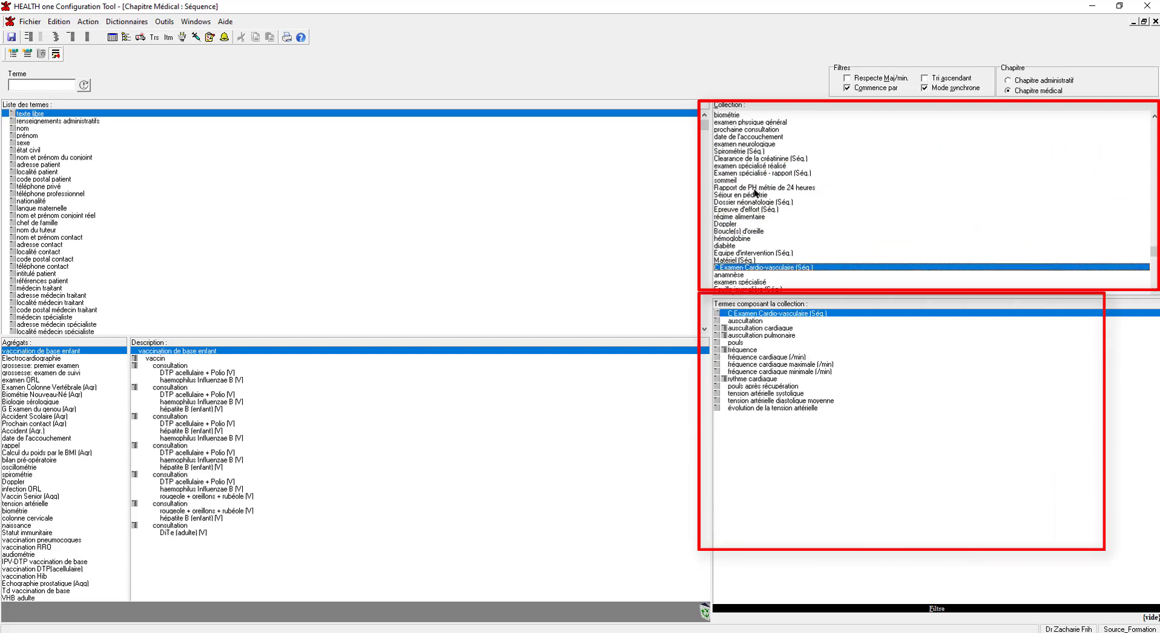
pyautogui.click(772, 321)
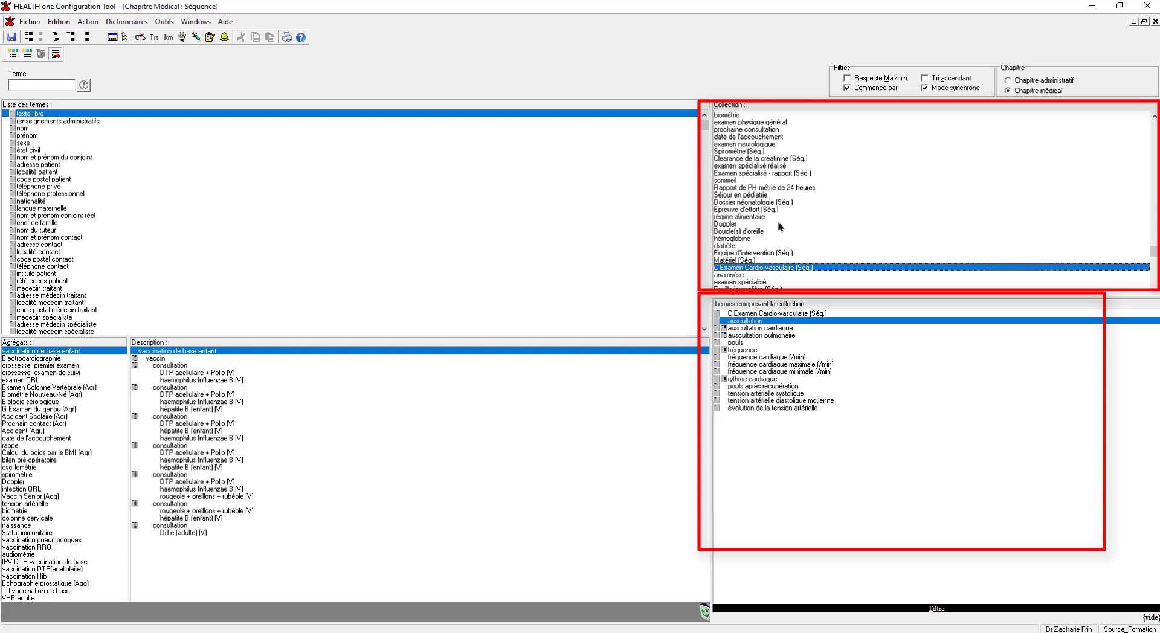
# Step: Select the Tension artérielle (Séq.) collection near the end of the collection list
pyautogui.press('Down')
pyautogui.press('Down')
pyautogui.press('Down')
pyautogui.press('Down')
pyautogui.press('Down')
pyautogui.press('Down')
pyautogui.press('Down')
pyautogui.press('Down')
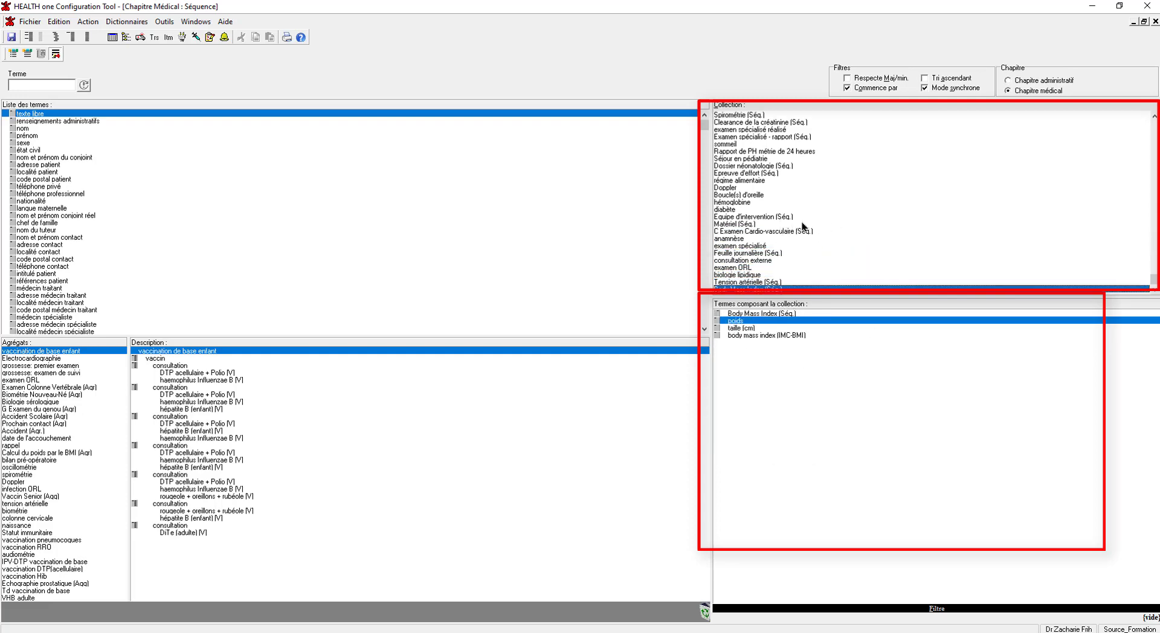
pyautogui.press('Up')
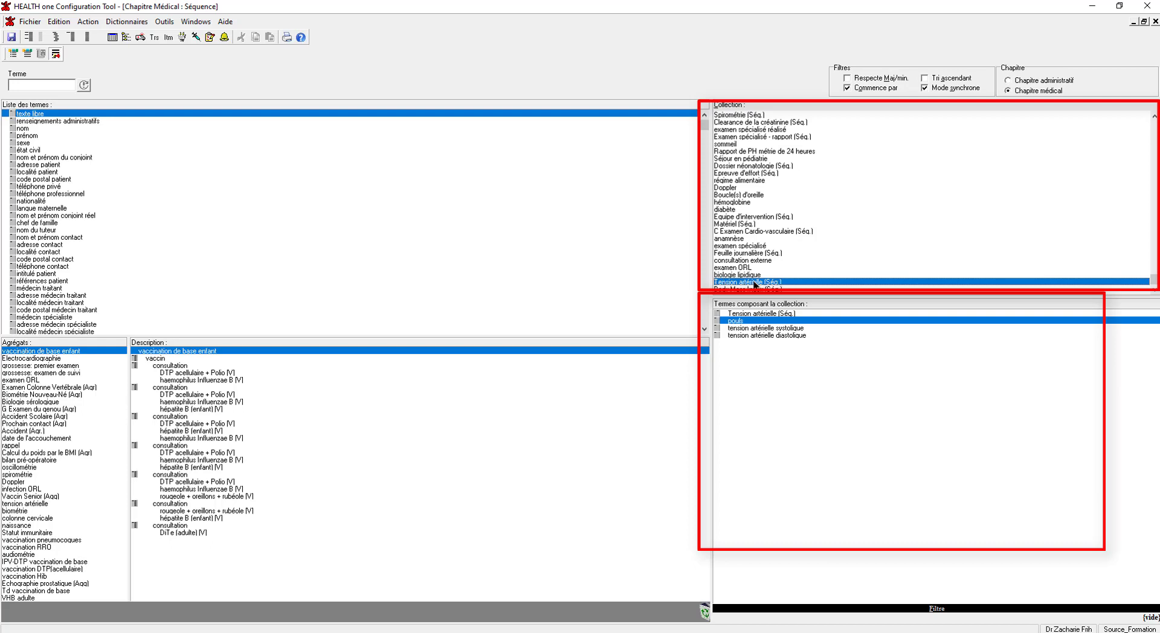
# Step: Highlight the tension artérielle systolique and tension artérielle diastolique terms of the collection, both together and one at a time
pyautogui.click(814, 329)
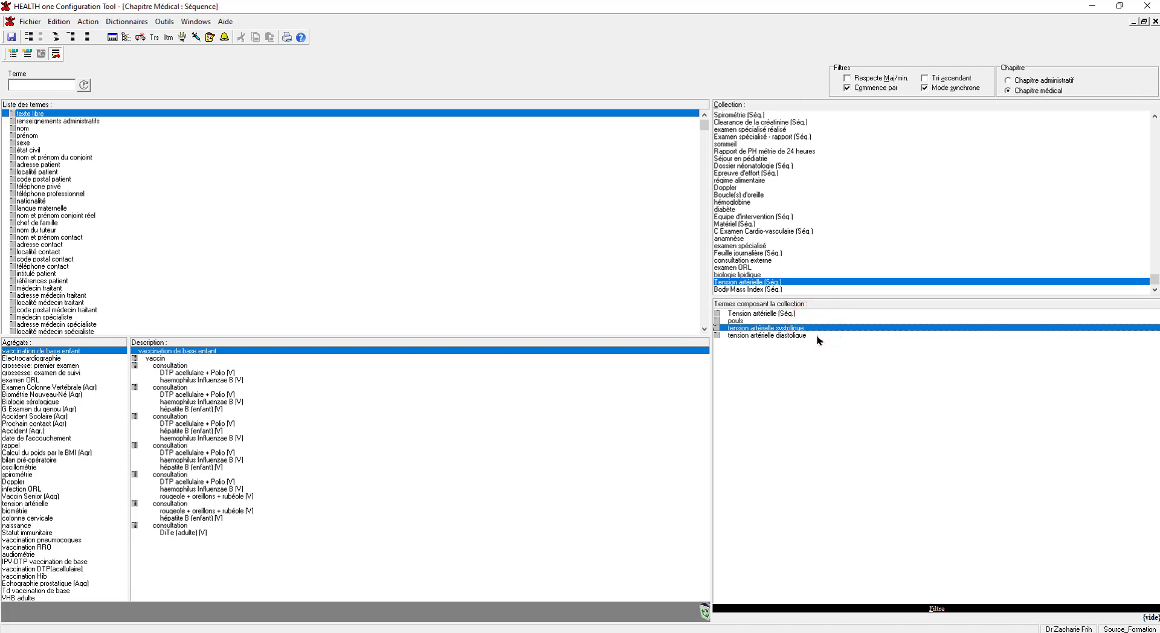
pyautogui.keyDown('shift'); pyautogui.click(814, 336); pyautogui.keyUp('shift')
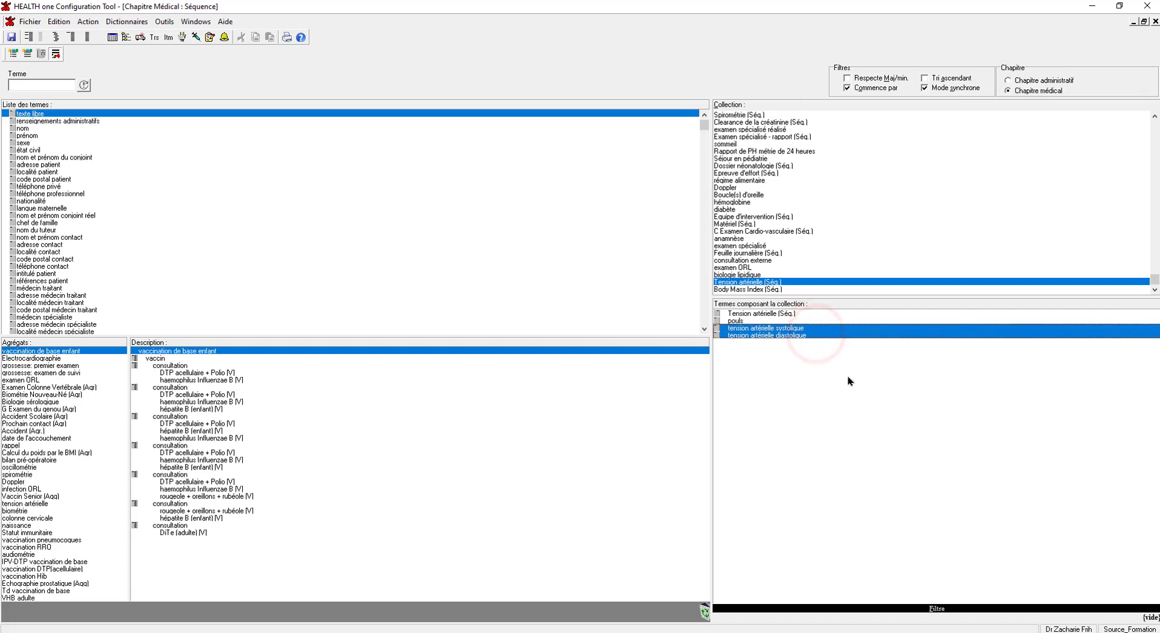
pyautogui.click(809, 328)
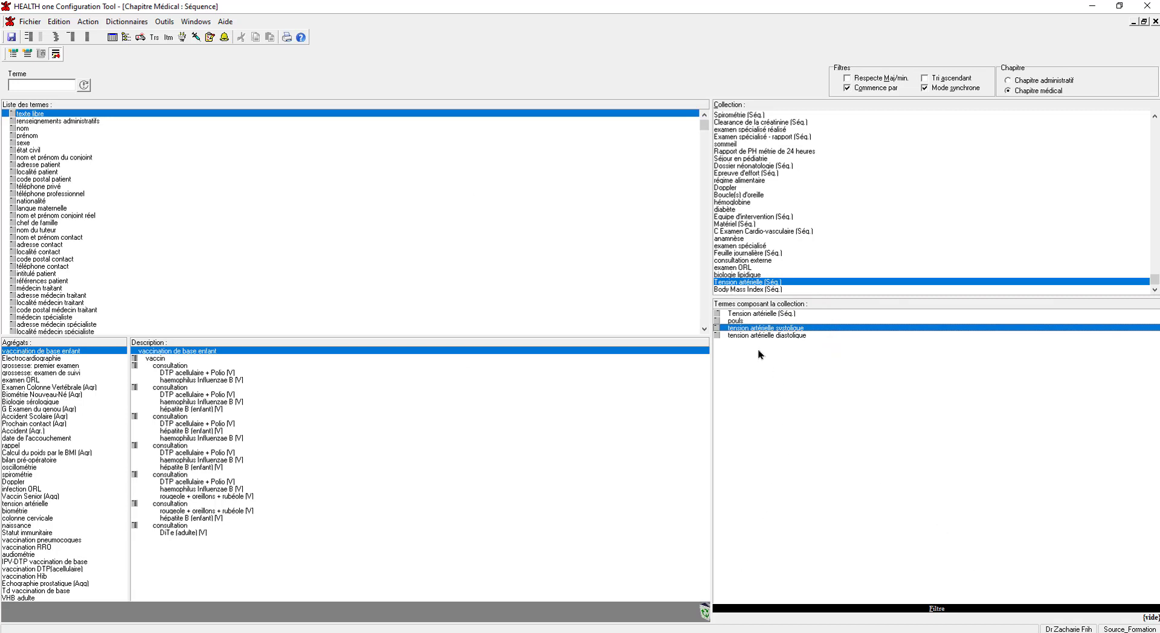
pyautogui.click(785, 335)
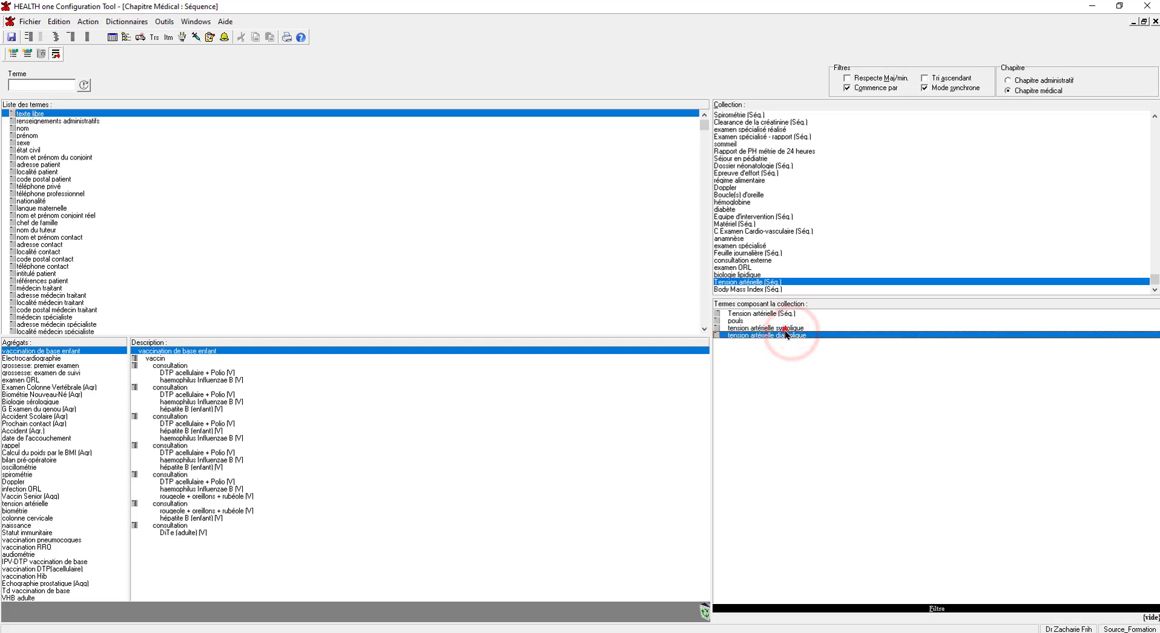
# Step: Remove the tension artérielle systolique and tension artérielle diastolique terms from the Tension artérielle (Séq.) collection
pyautogui.click(786, 329)
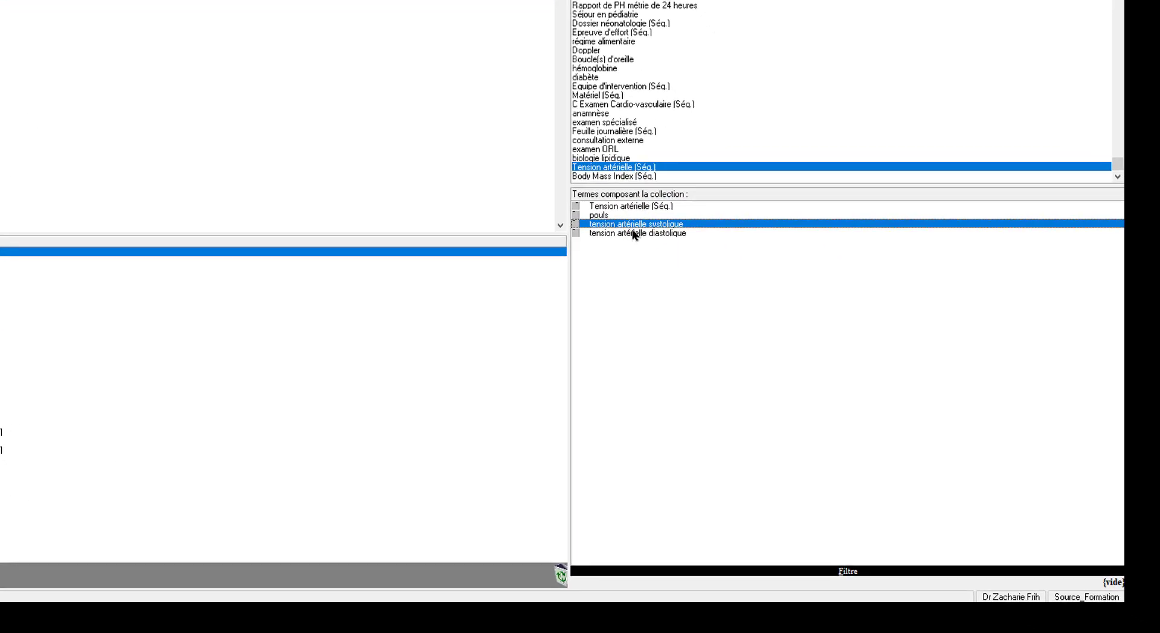
pyautogui.moveTo(664, 226); pyautogui.dragTo(560, 571)
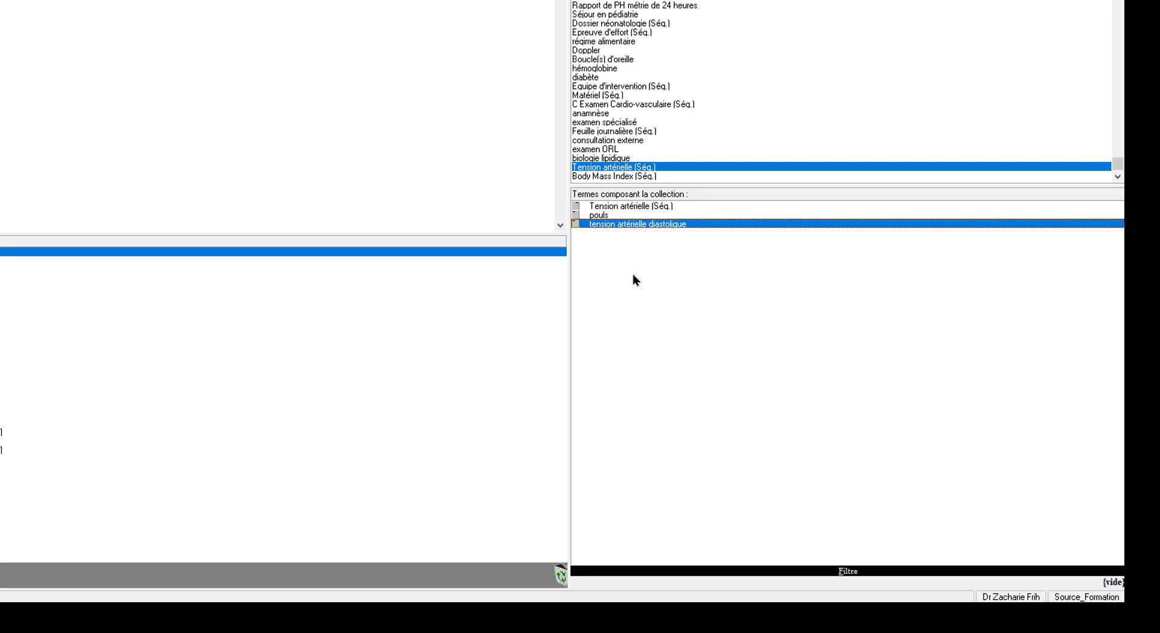
pyautogui.click(657, 224)
pyautogui.moveTo(618, 237); pyautogui.dragTo(563, 575)
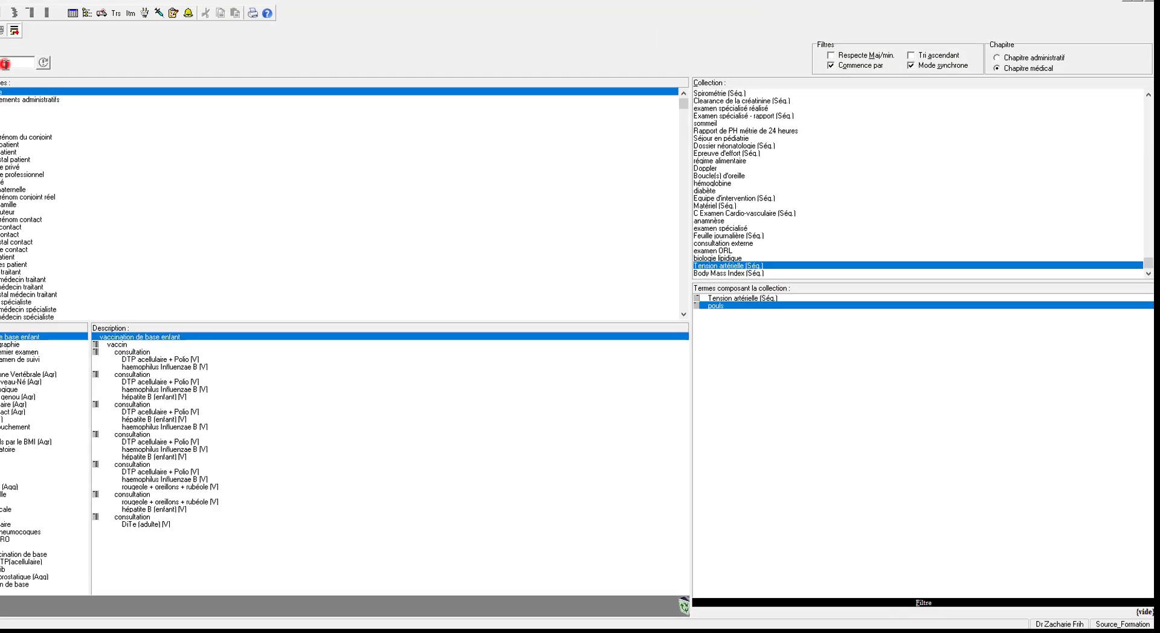
# Step: Search the terms for "tens art" and add tension artérielle to the Tension artérielle (Séq.) collection after pouls
pyautogui.click(50, 88)
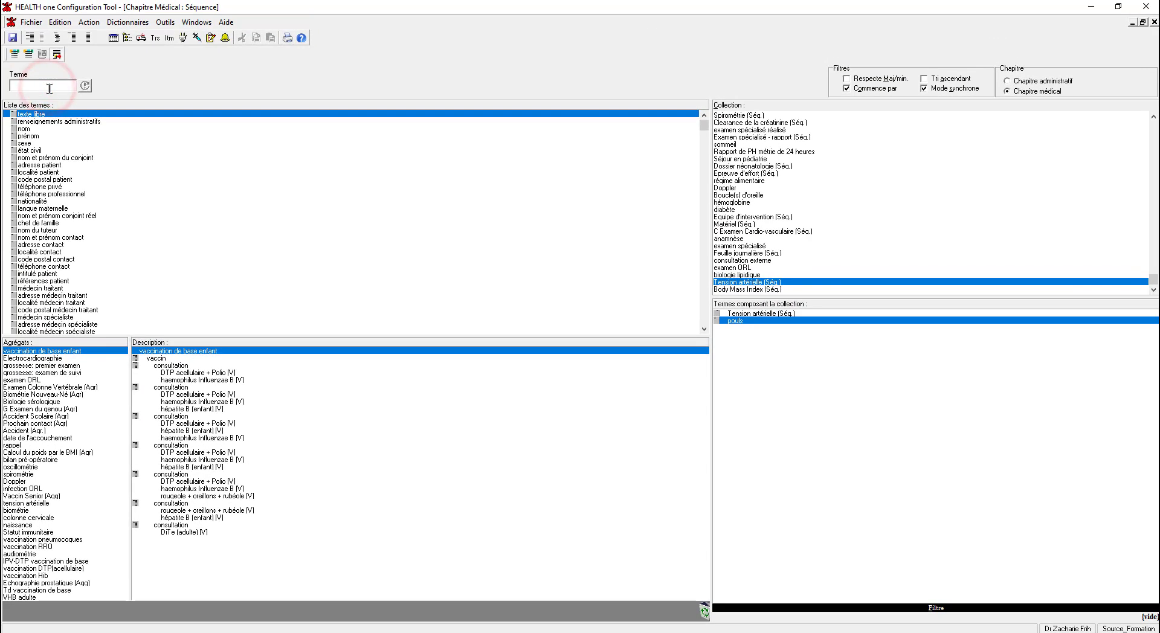
pyautogui.write('tens art')
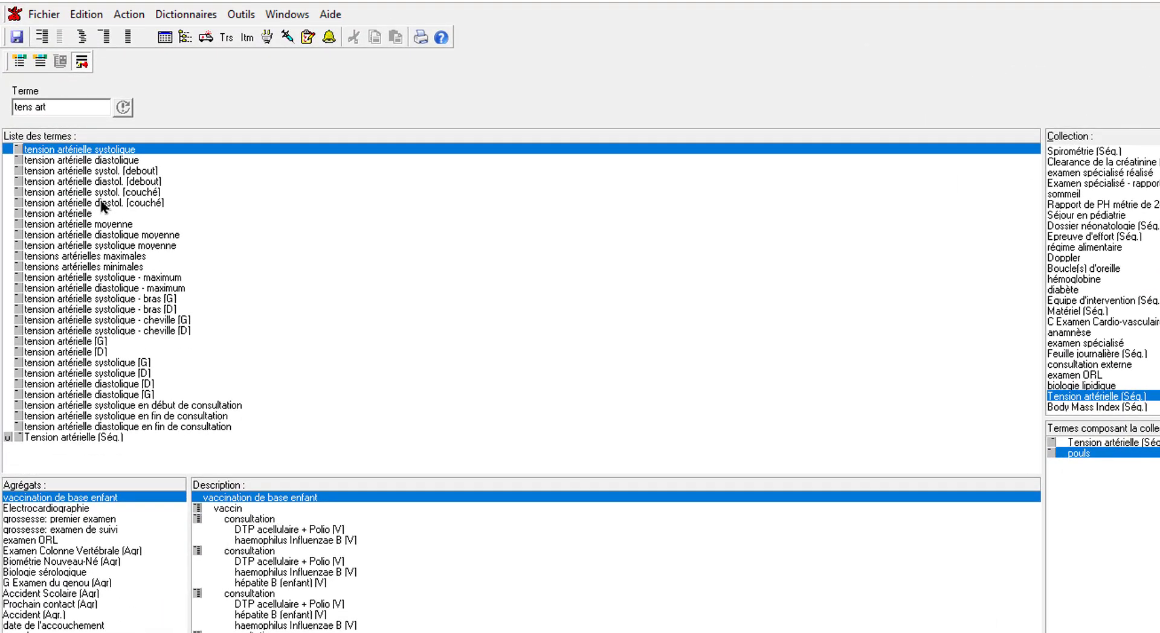
pyautogui.click(90, 213)
pyautogui.moveTo(862, 455); pyautogui.dragTo(863, 456)
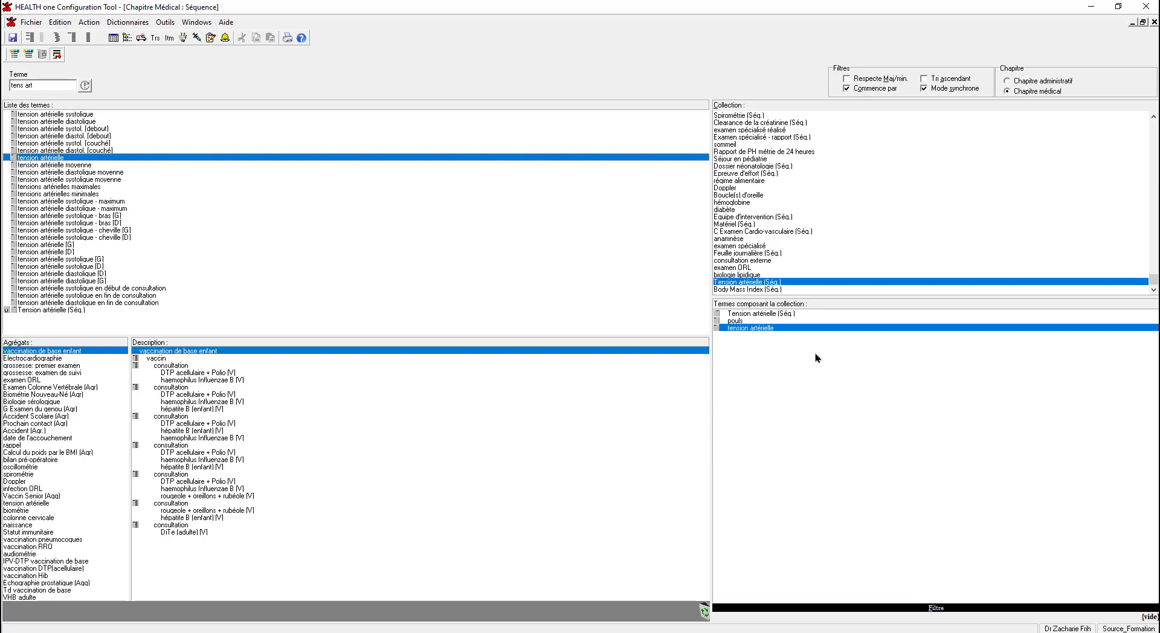
# Step: Search the terms for "satura" and add saturation to the Tension artérielle (Séq.) collection after tension artérielle
pyautogui.tripleClick(57, 84)
pyautogui.write('satura')
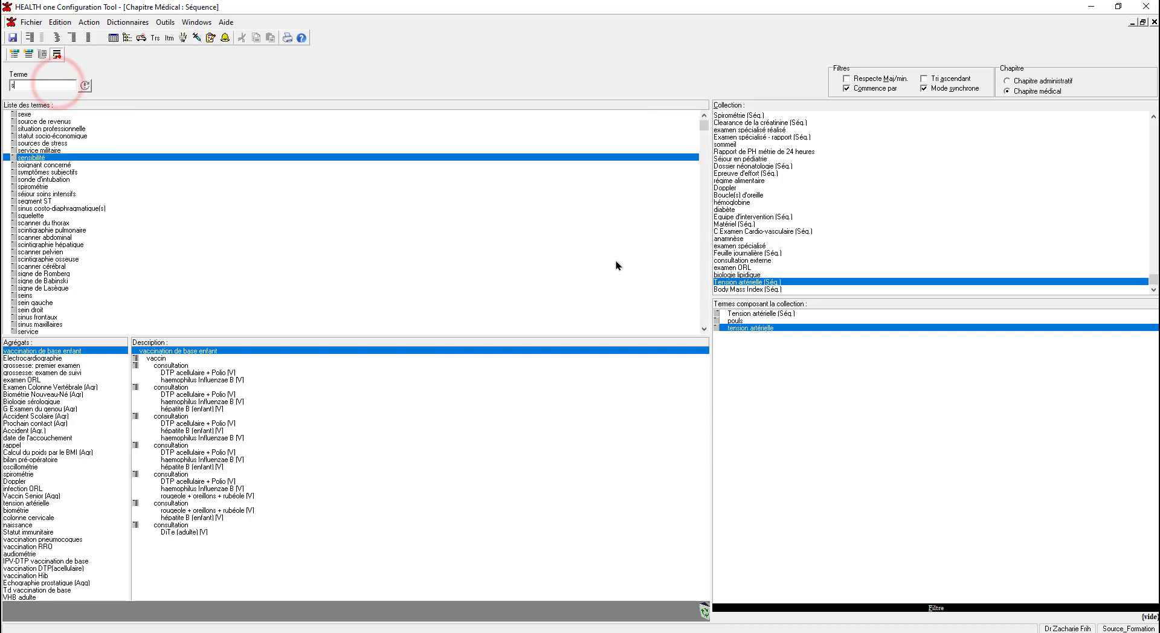
pyautogui.click(448, 114)
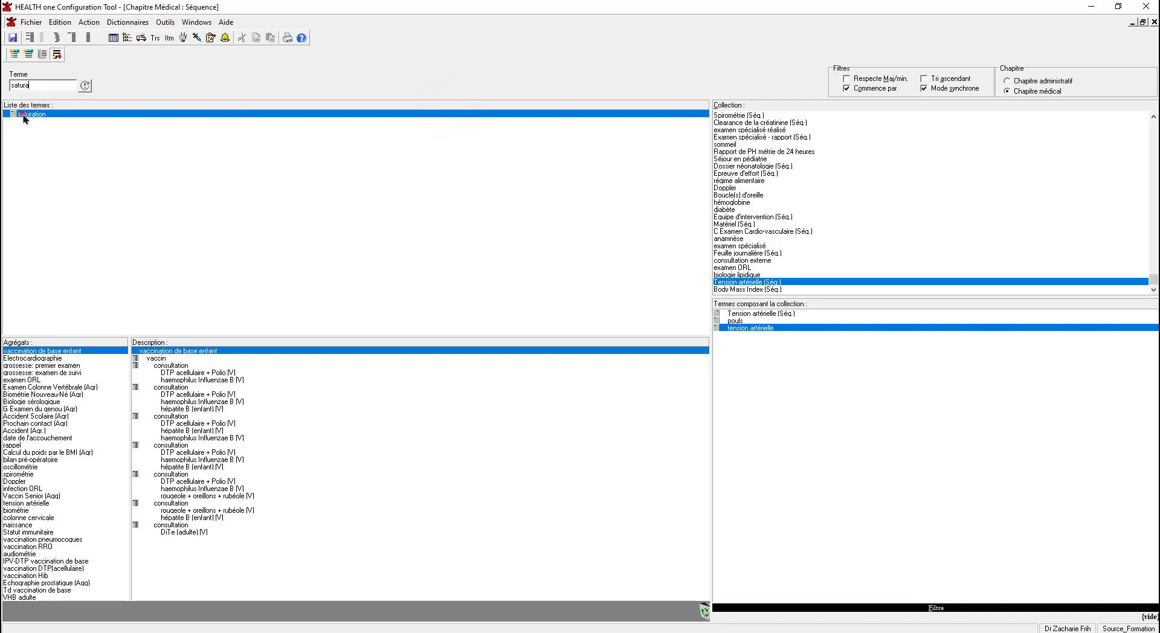
pyautogui.moveTo(22, 115); pyautogui.dragTo(779, 347)
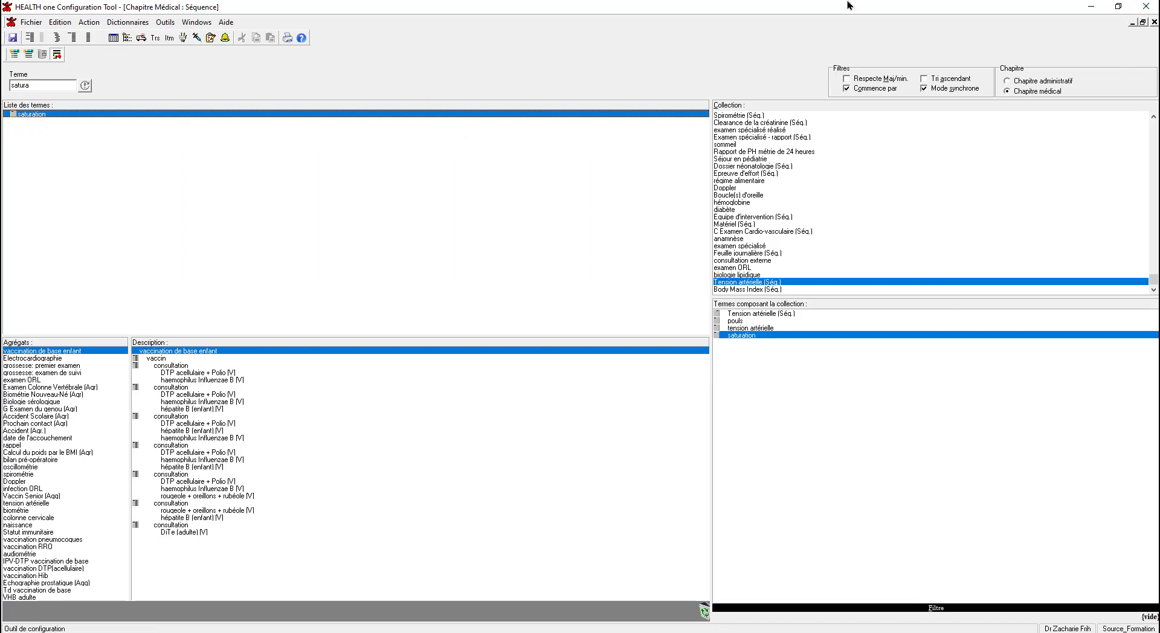
# Step: Save the modified sequence and close the Configuration Tool to return to the patient record in HEALTH one
pyautogui.click(12, 37)
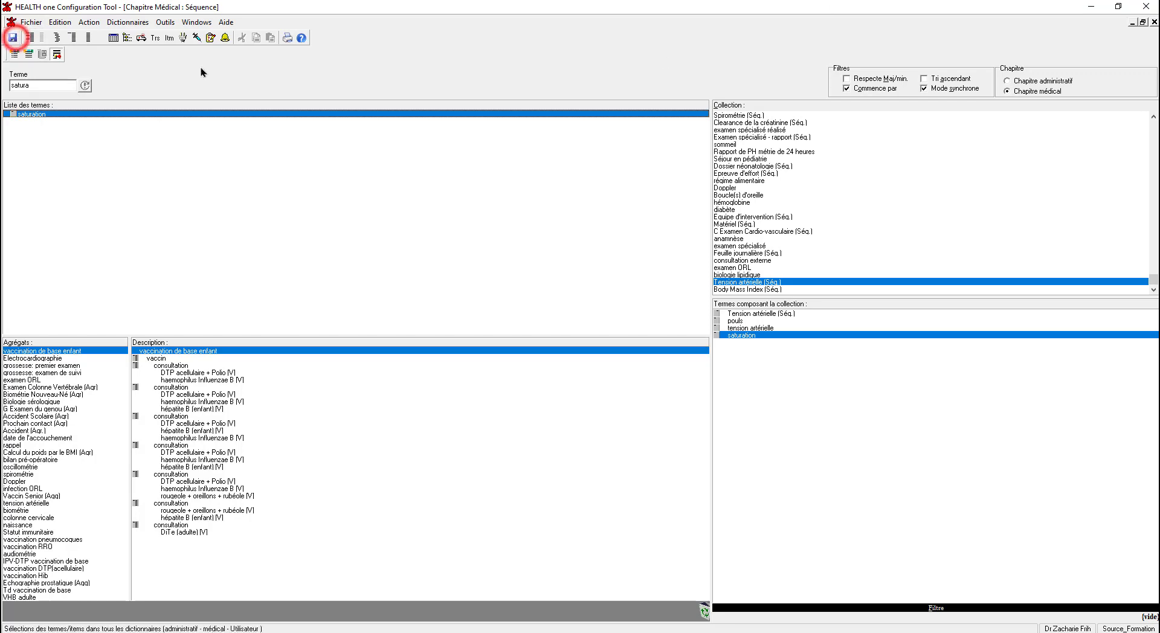
pyautogui.click(1156, 8)
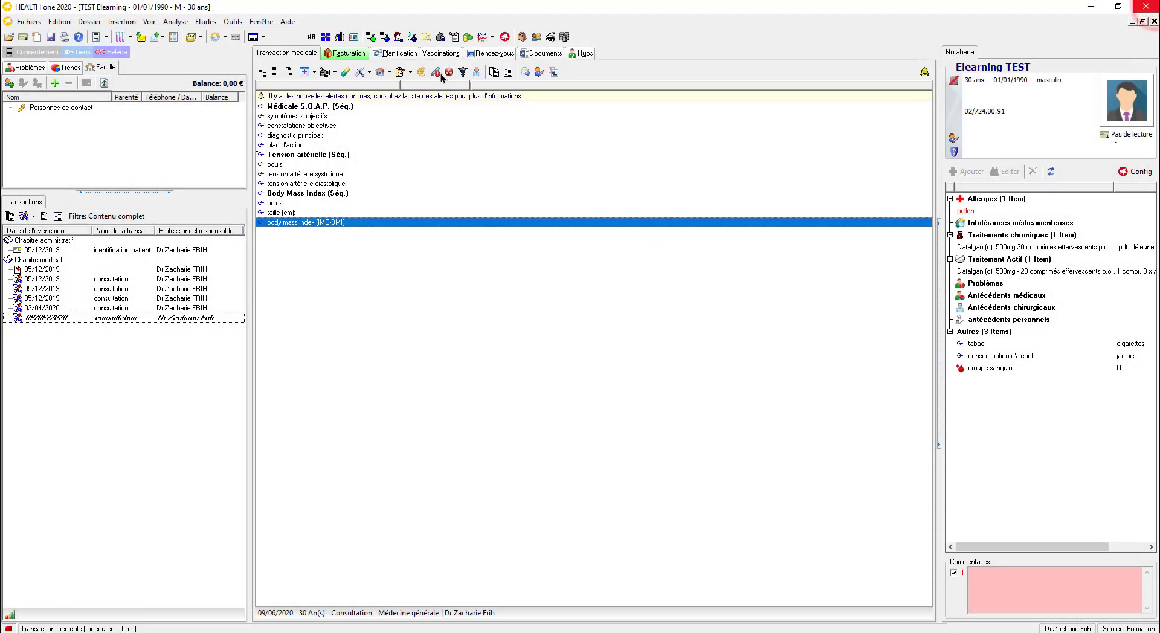
pyautogui.click(543, 426)
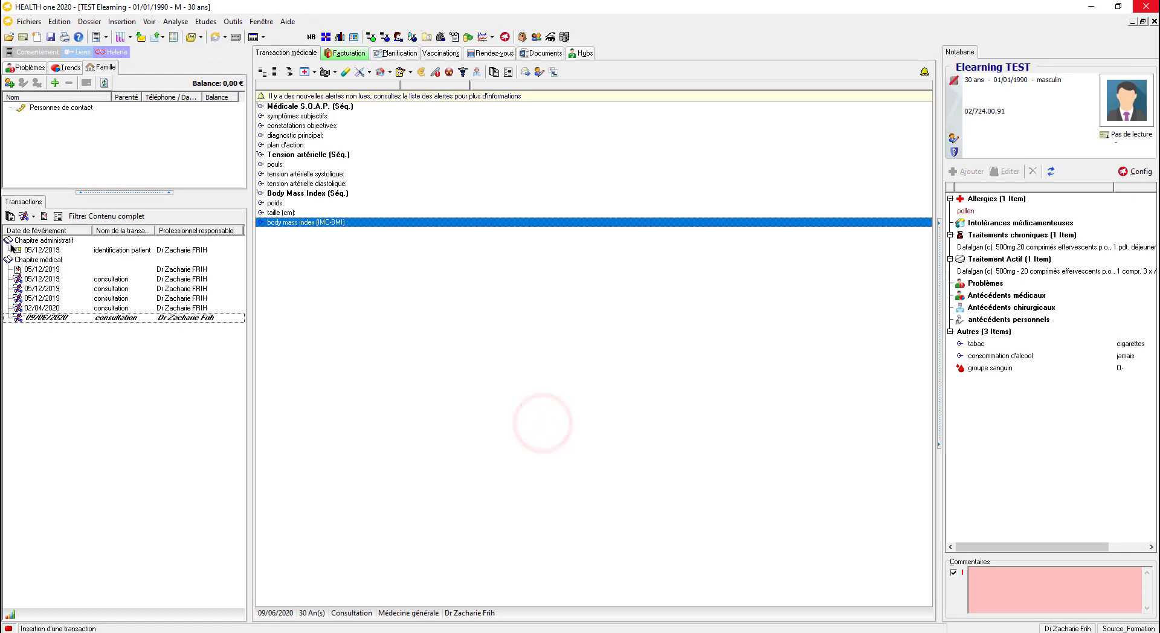
# Step: Insert a new consultation transaction and highlight its tension artérielle and saturation lines in the Tension artérielle sequence
pyautogui.click(24, 216)
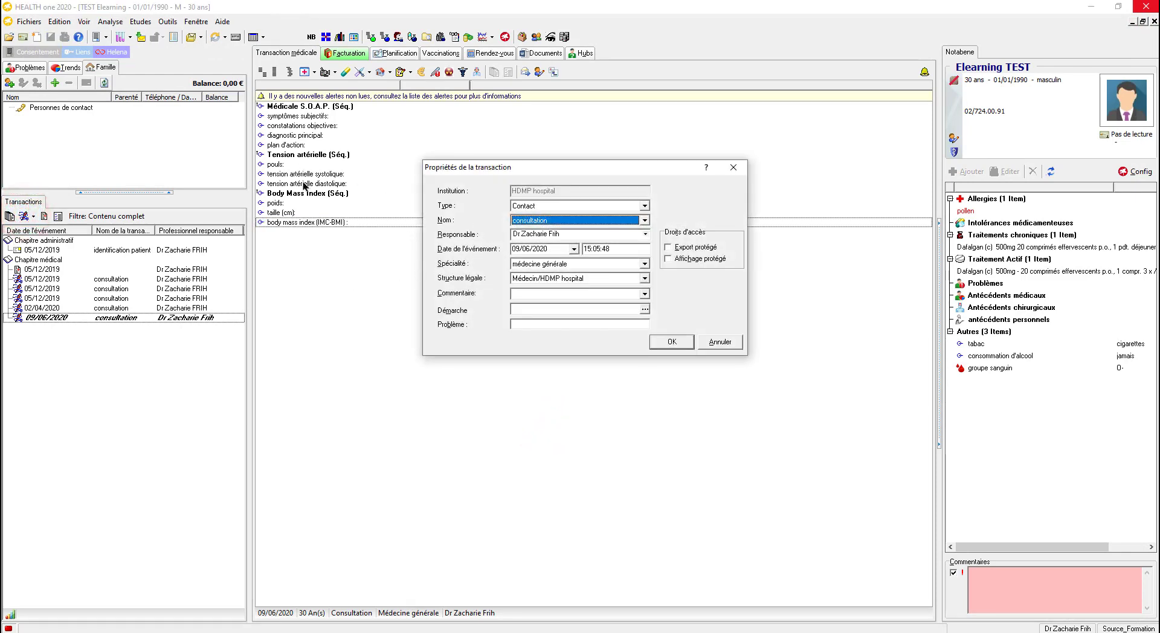
pyautogui.click(657, 342)
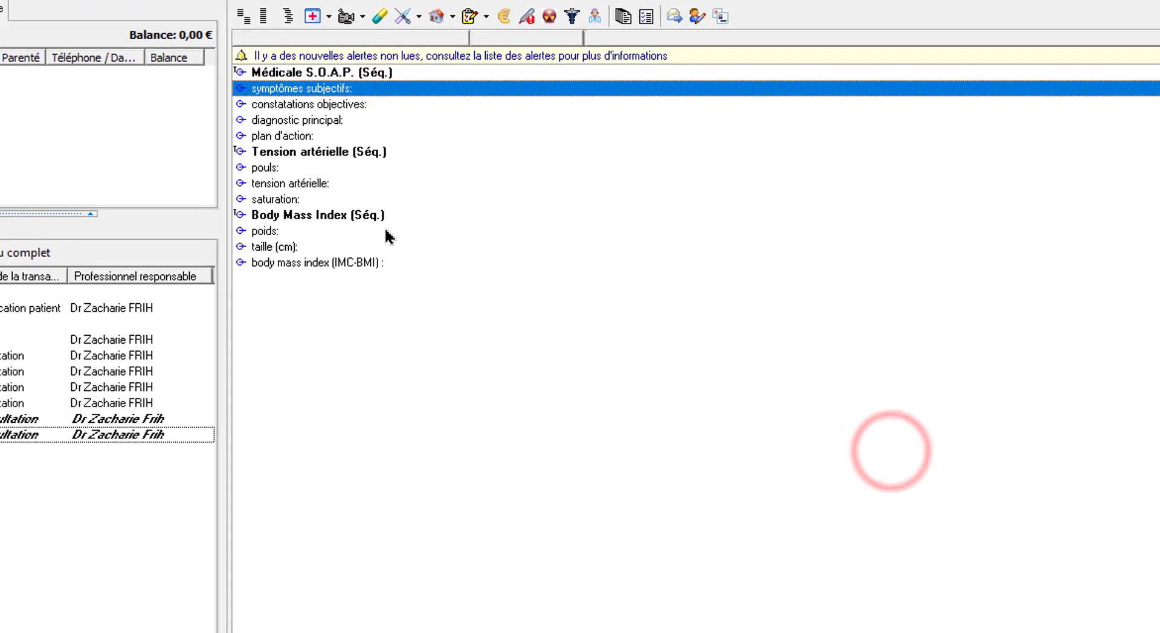
pyautogui.click(330, 172)
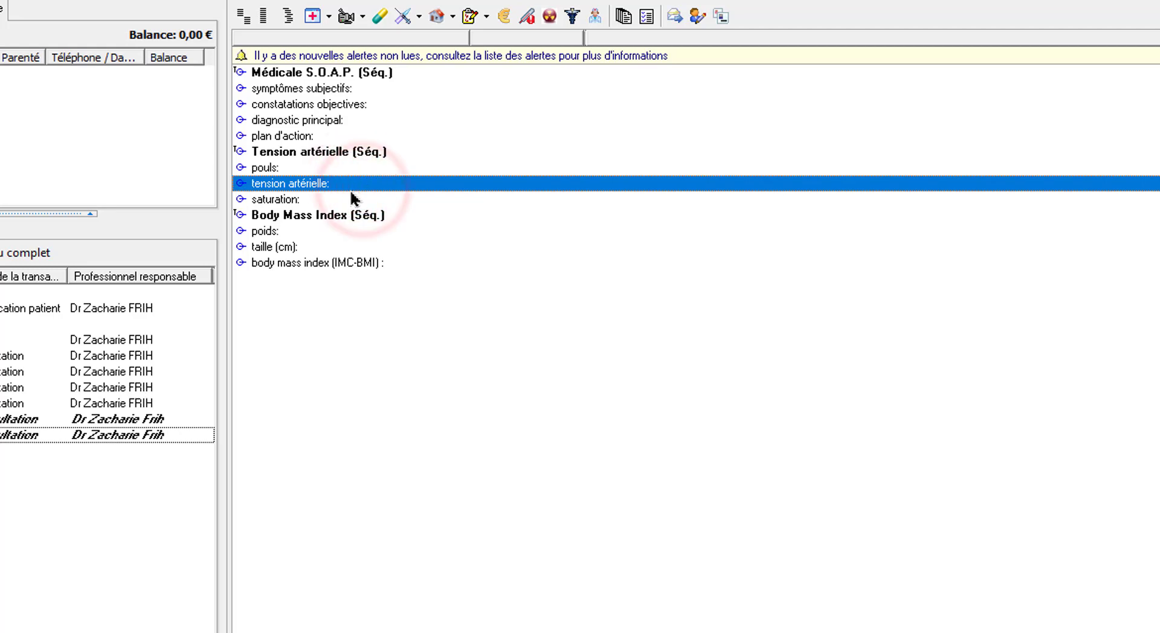
pyautogui.click(333, 200)
# Step: Examine the tension artérielle lines of the earlier 09/06/2020 consultation and highlight the Body Mass Index sequence in the newest one
pyautogui.click(111, 420)
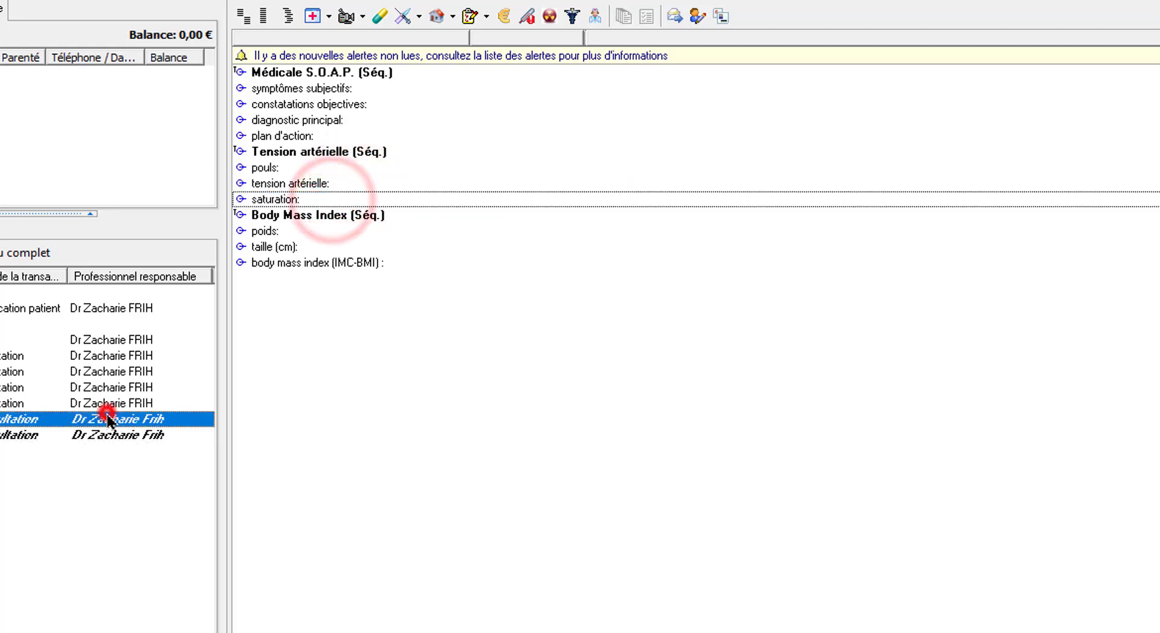
pyautogui.click(342, 184)
pyautogui.hotkey('shift', 'Up')
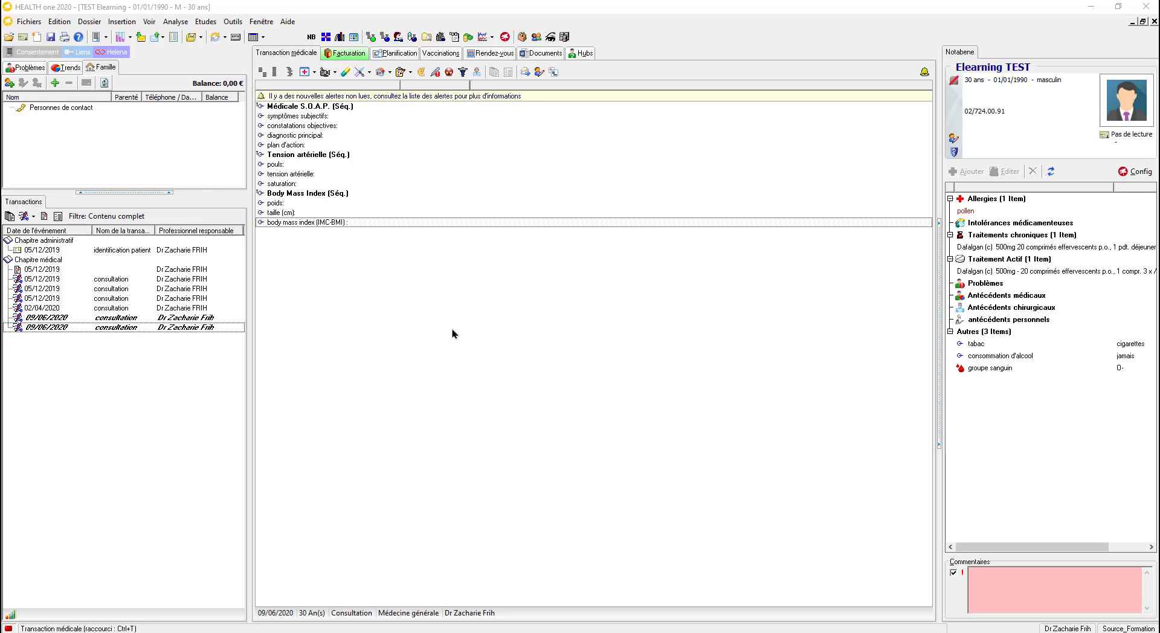
pyautogui.click(415, 222)
pyautogui.click(287, 194)
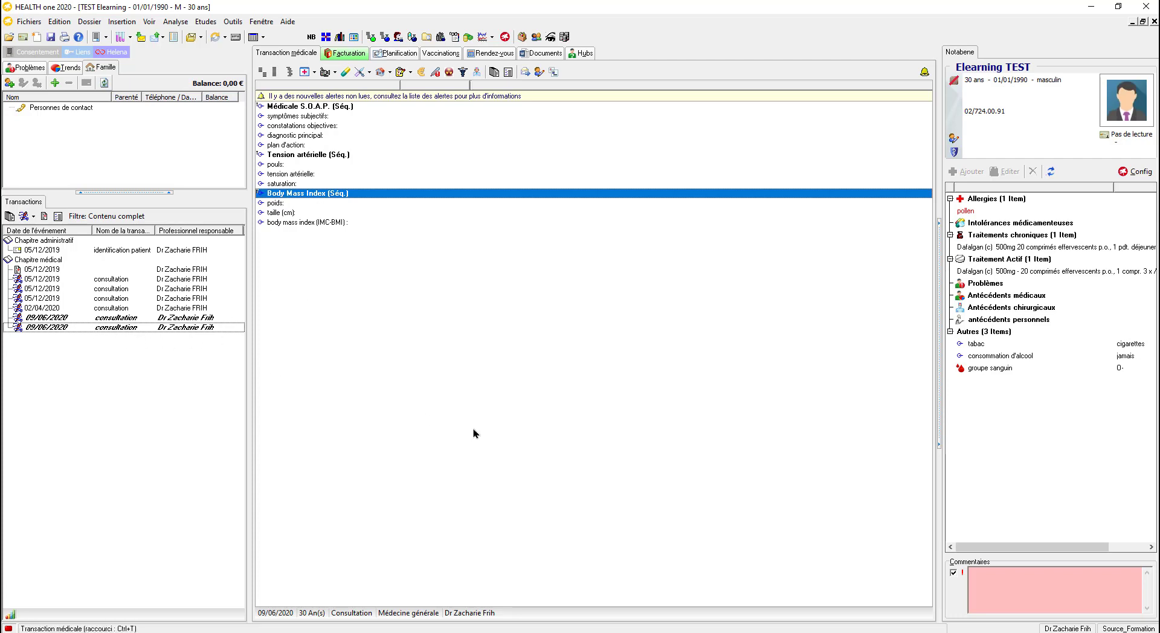
# Step: Insert another transaction named consultation and select its Body Mass Index (Séq.) line
pyautogui.click(24, 216)
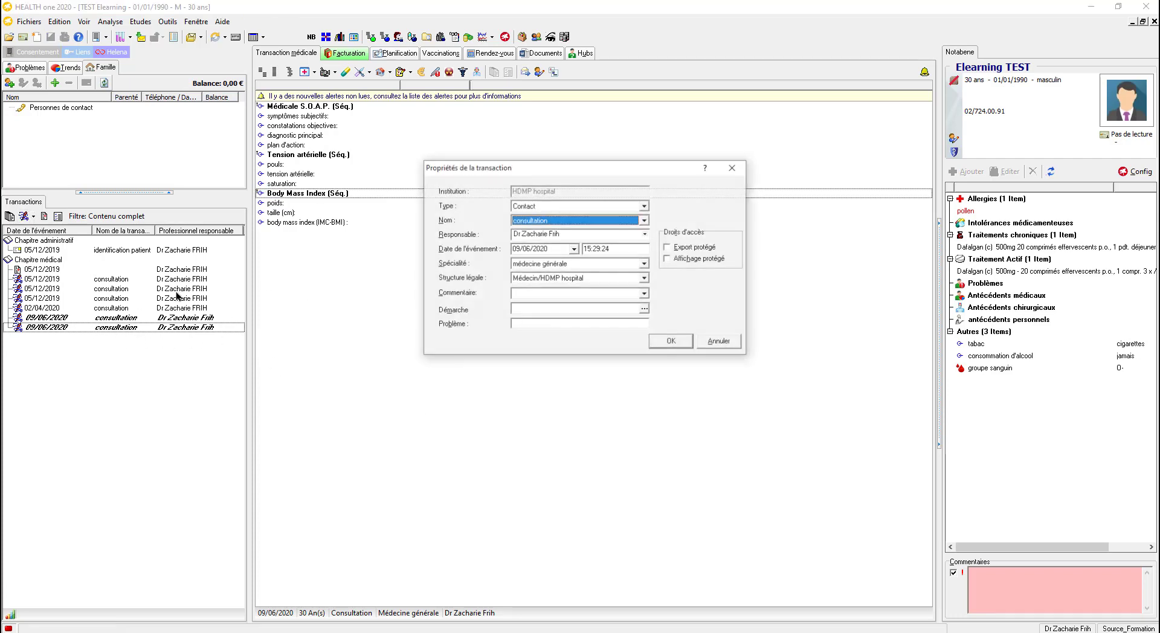
pyautogui.click(644, 220)
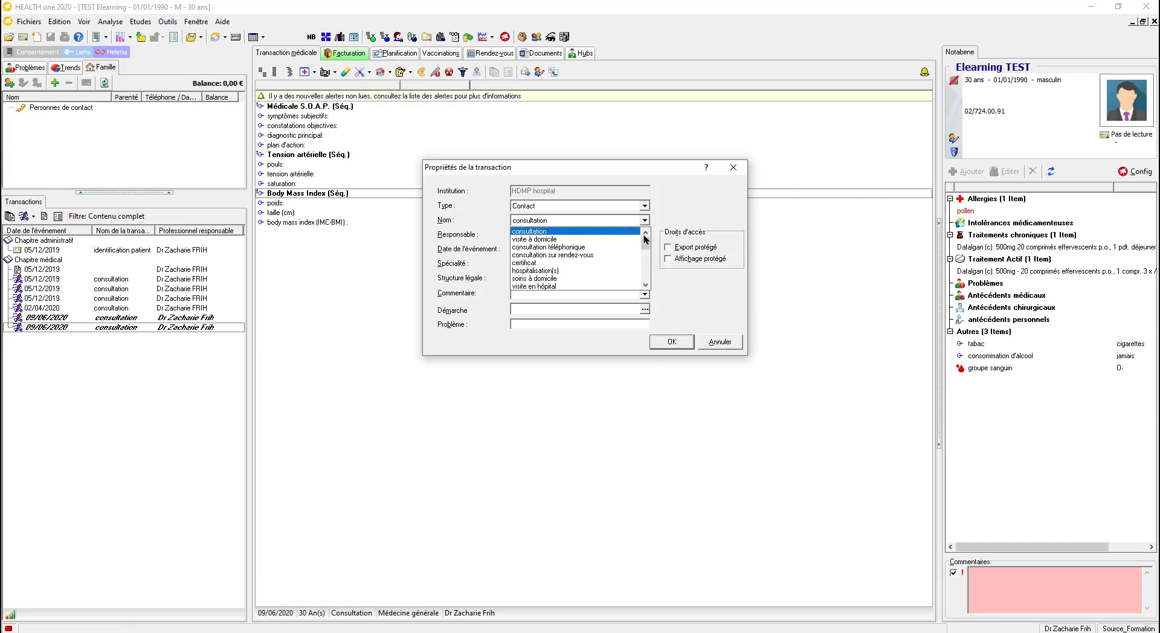
pyautogui.click(647, 258)
pyautogui.scroll(2, 646, 258)
pyautogui.click(543, 232)
pyautogui.click(677, 340)
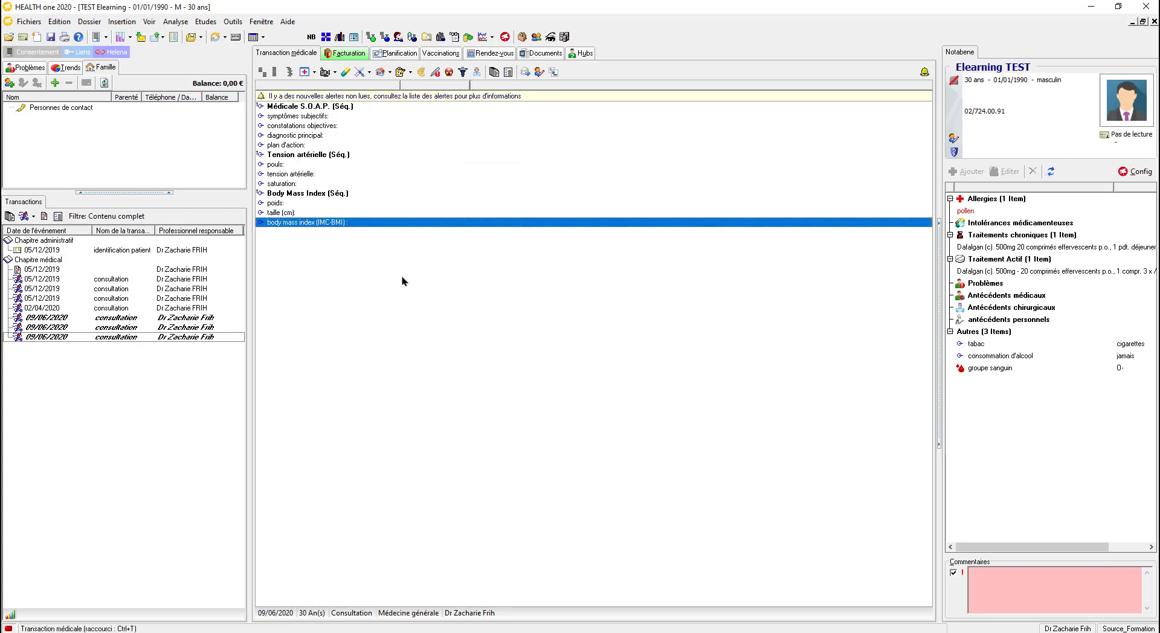
pyautogui.click(334, 194)
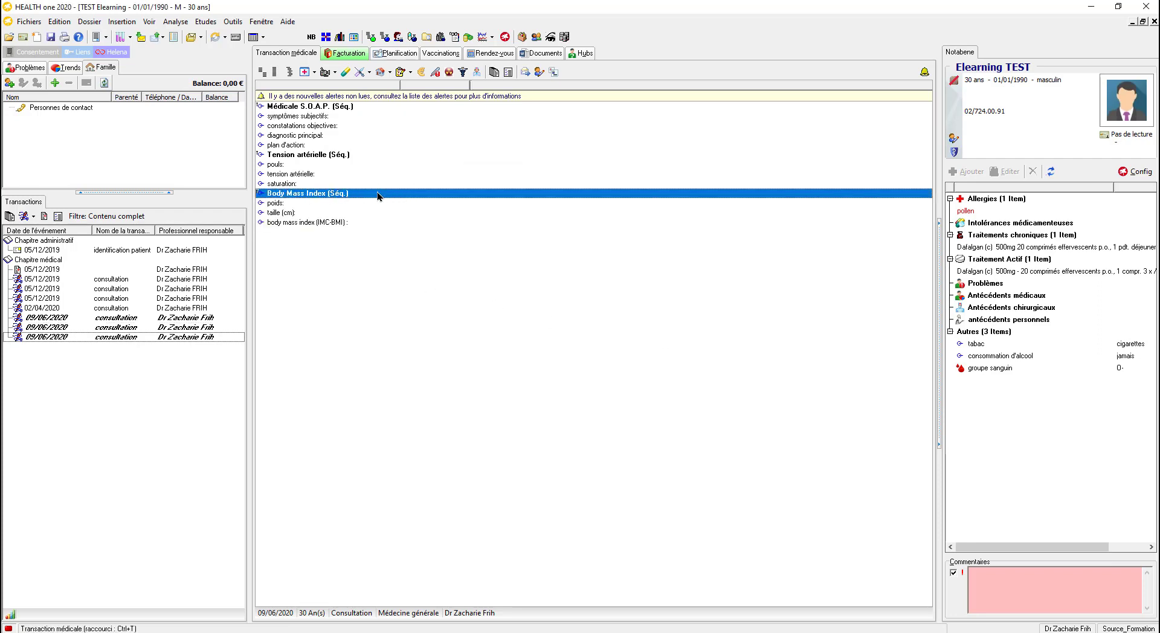